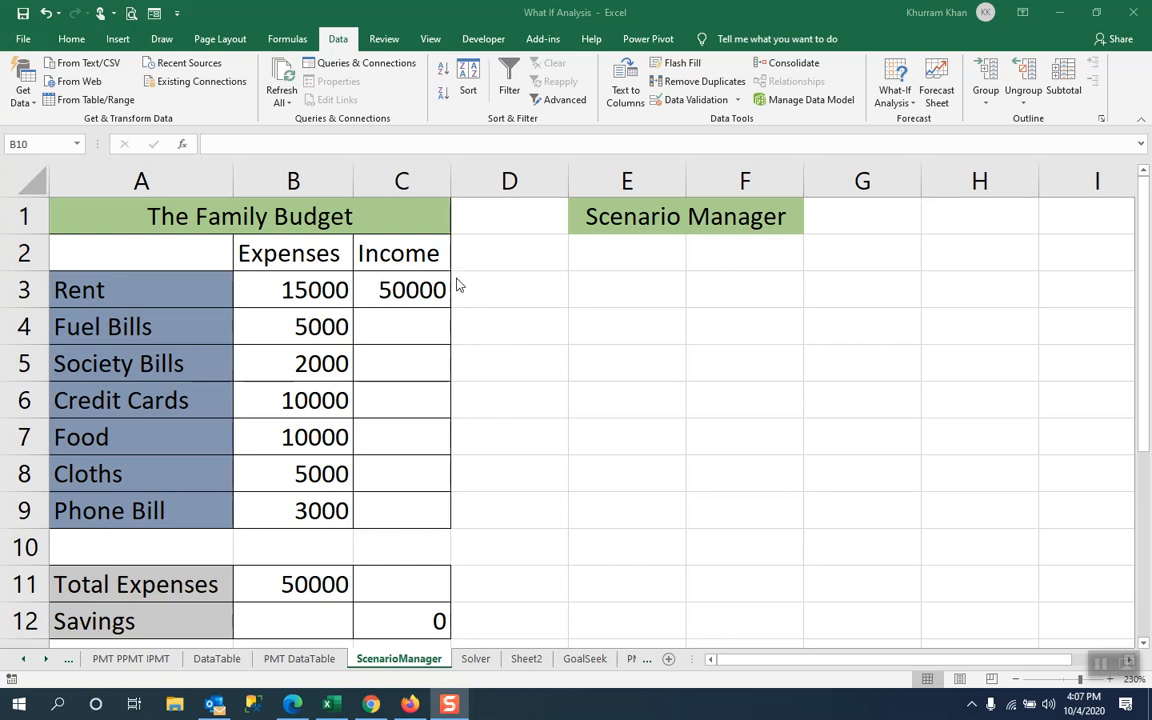
- Examine the family budget's expense amounts, the income, and the formulas behind Total Expenses and Savings
left_click(299, 287)
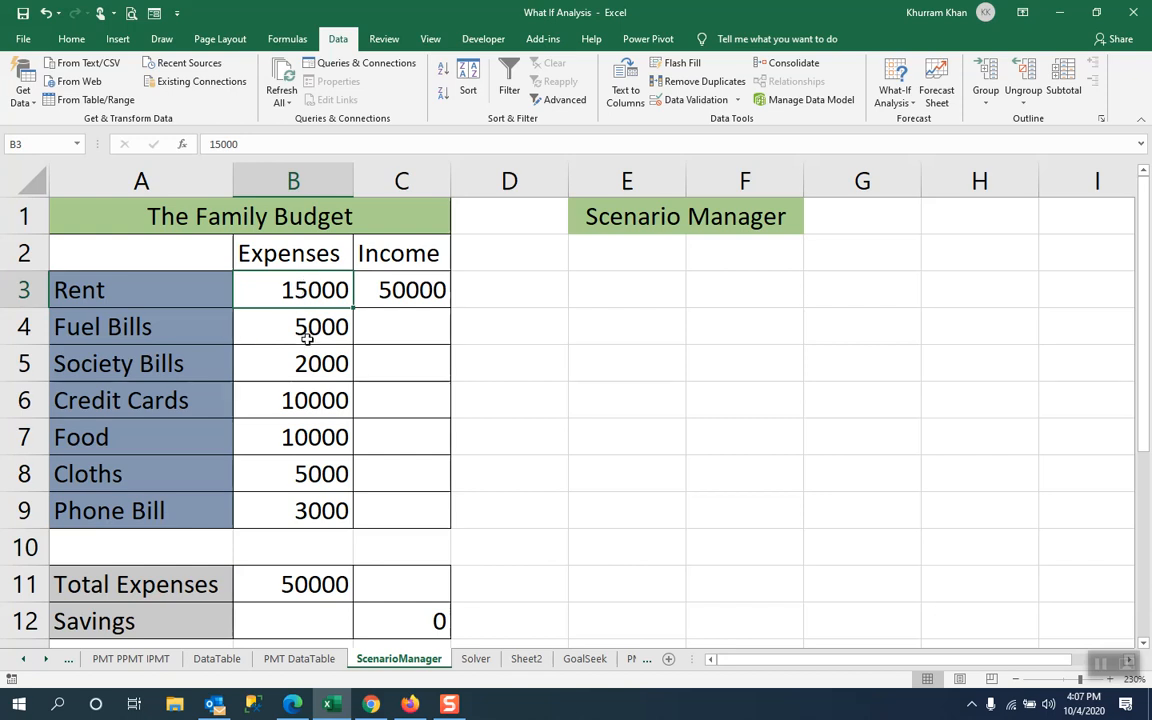
left_click_drag(300, 289, 301, 510)
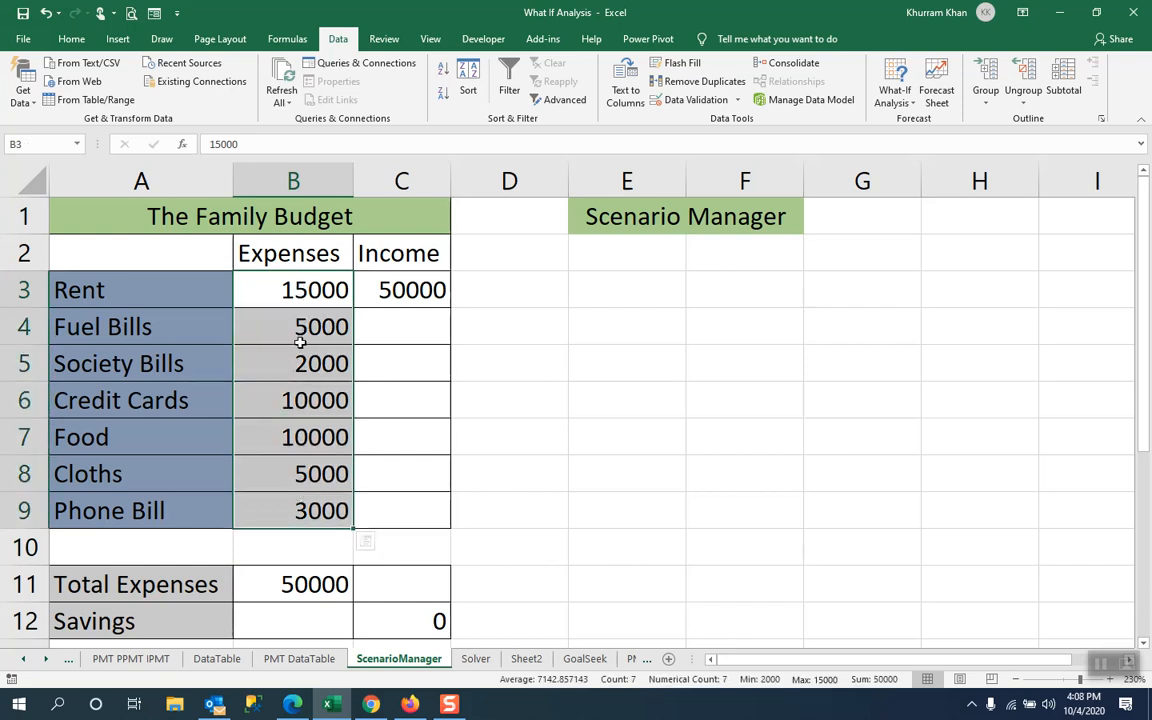
left_click(300, 584)
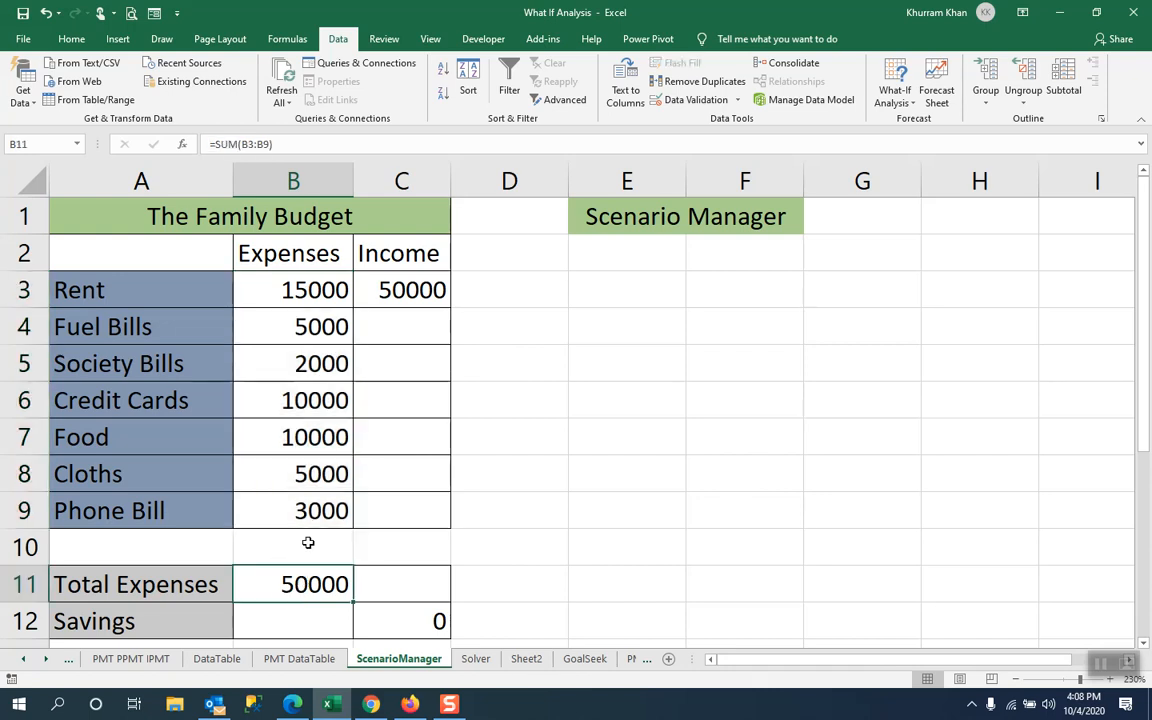
double_click(321, 584)
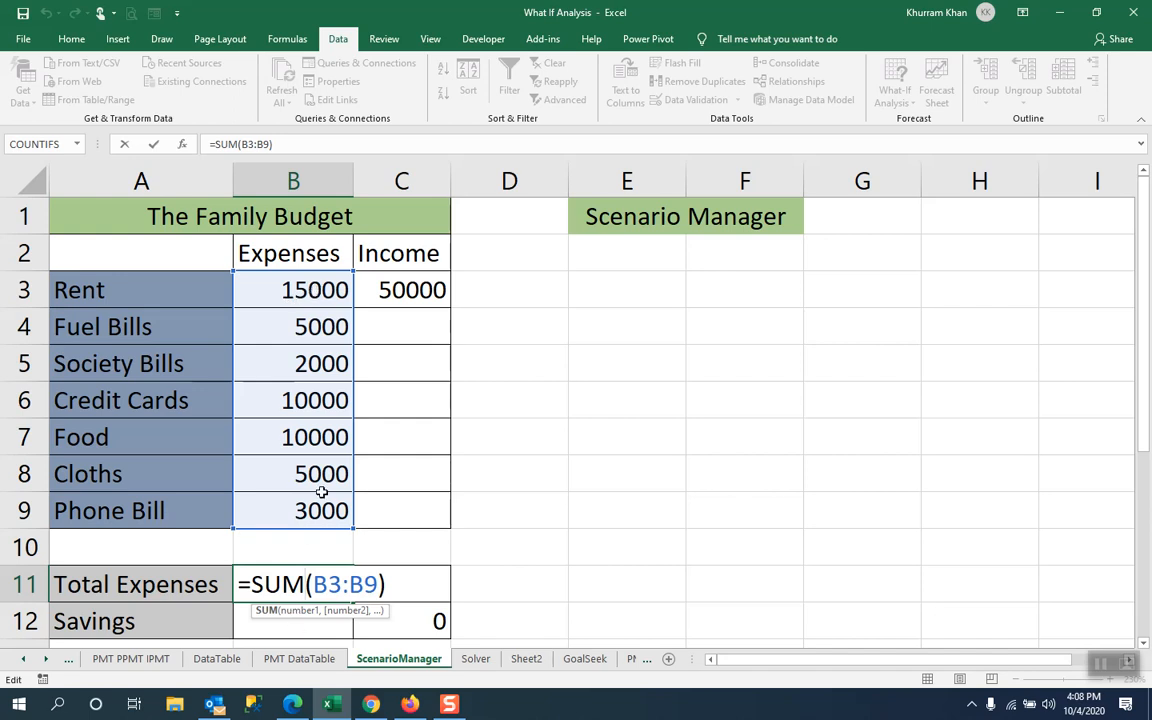
key("Return")
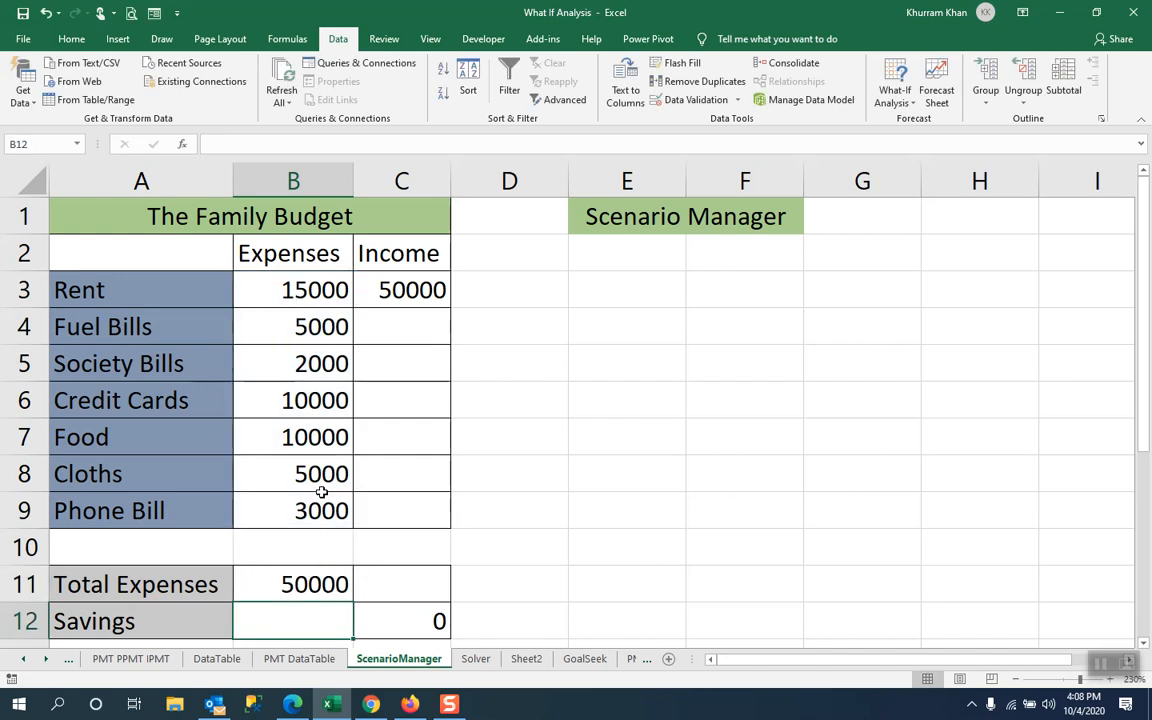
left_click(410, 289)
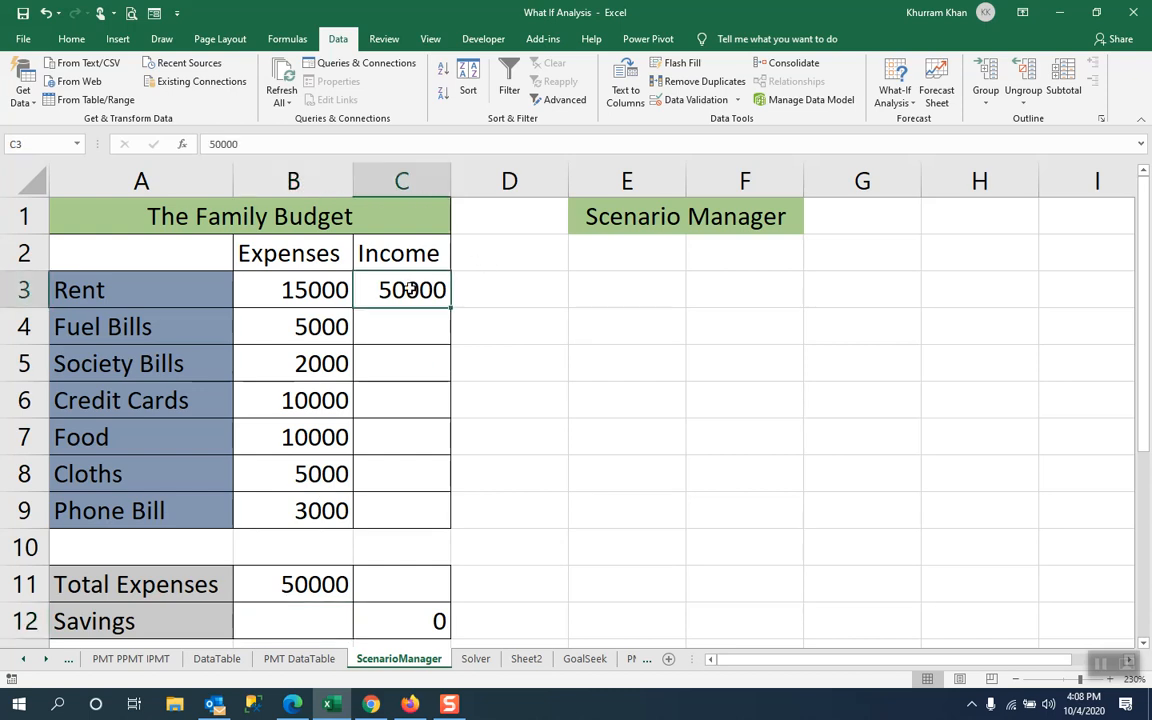
left_click(310, 584)
left_click(383, 625)
double_click(383, 623)
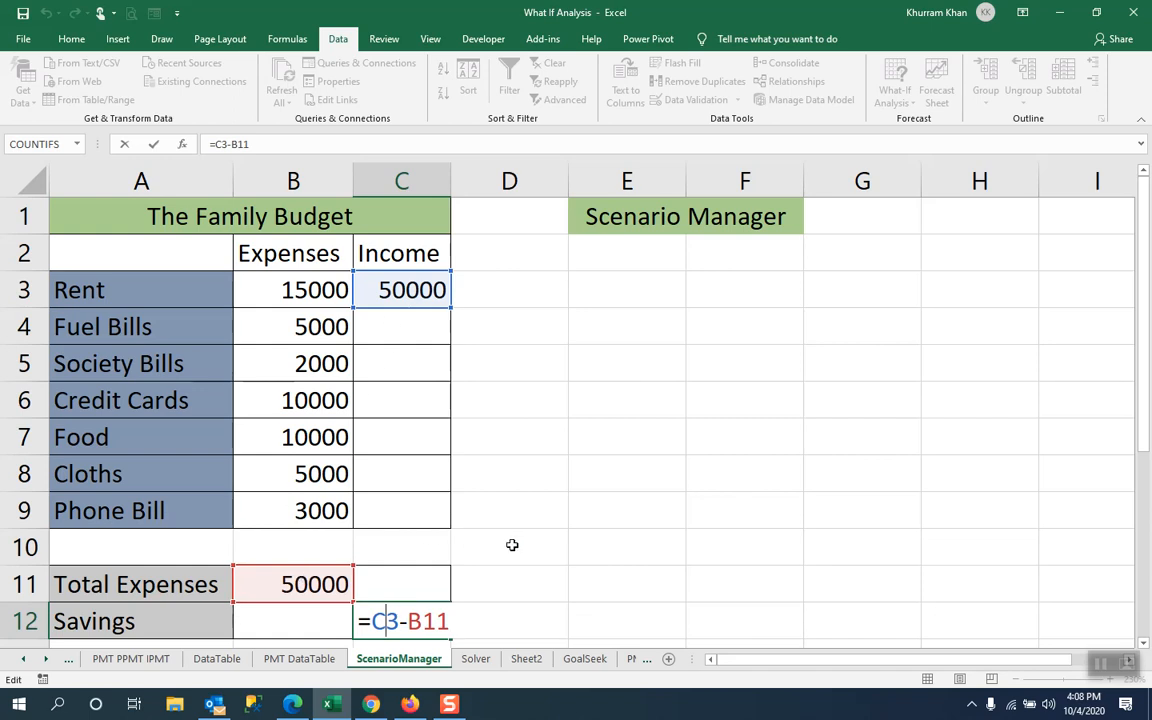
key("Return")
scroll(512, 545, "up", 1)
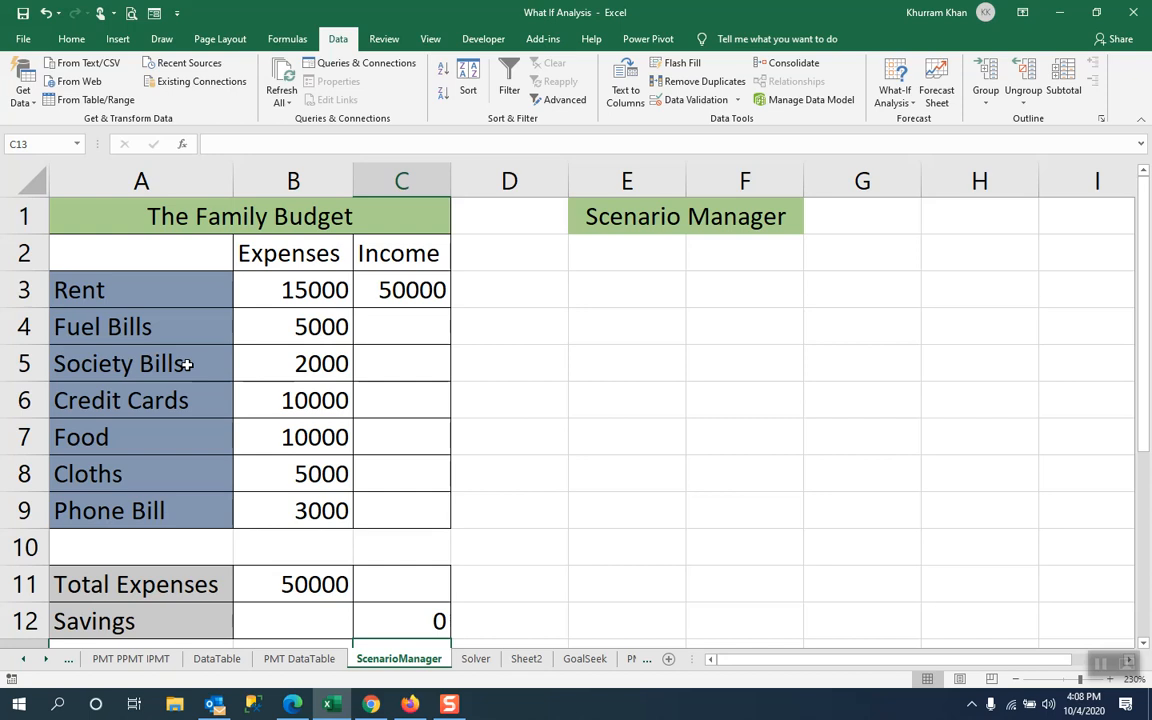
- Review the income and expense amounts, looking closely at the Rent, Society Bills and Credit Cards rows
left_click(389, 289)
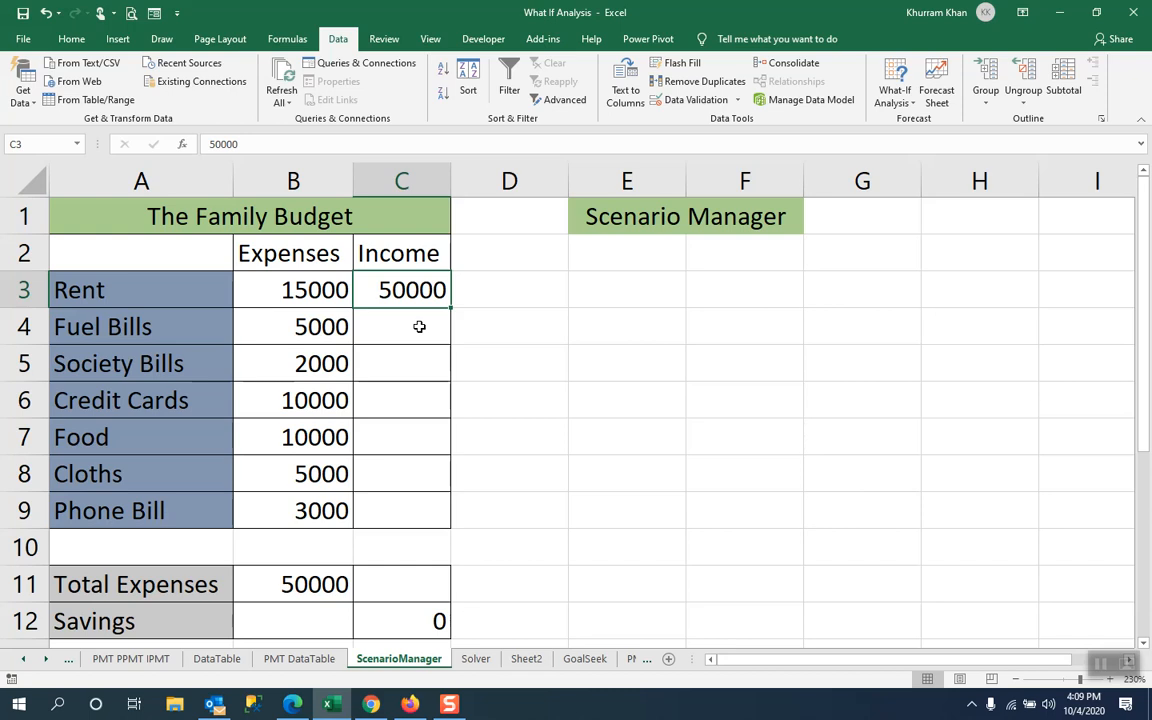
left_click(297, 289)
left_click_drag(297, 289, 291, 505)
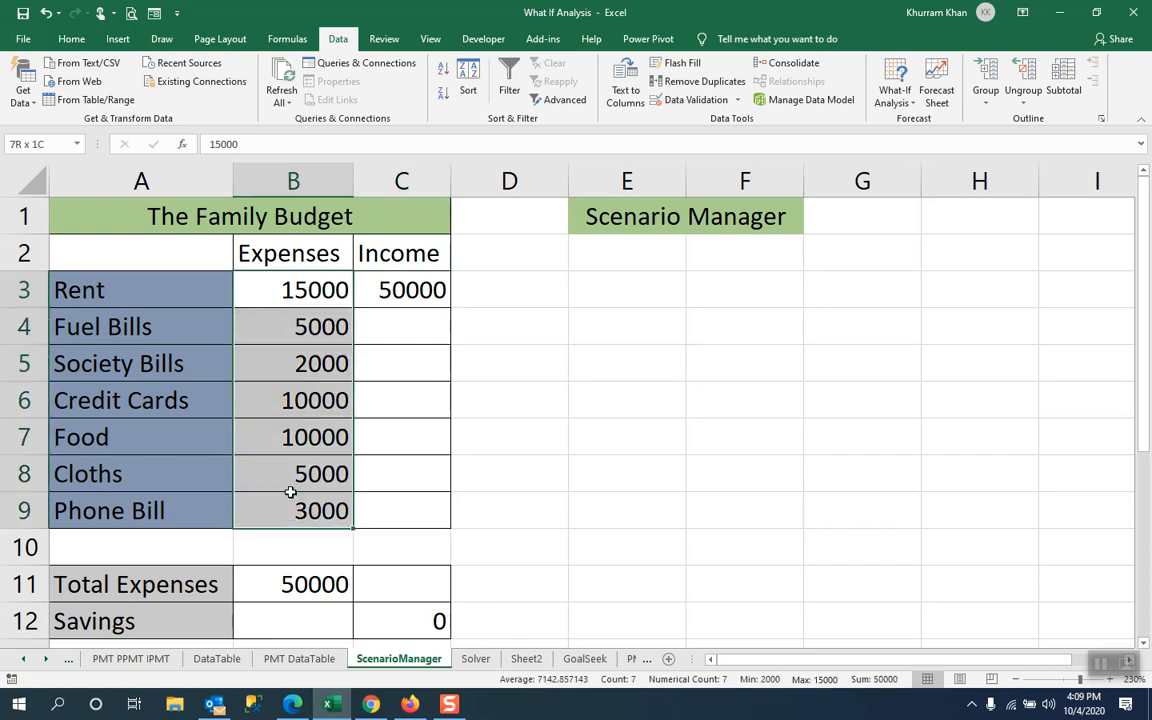
left_click(365, 356)
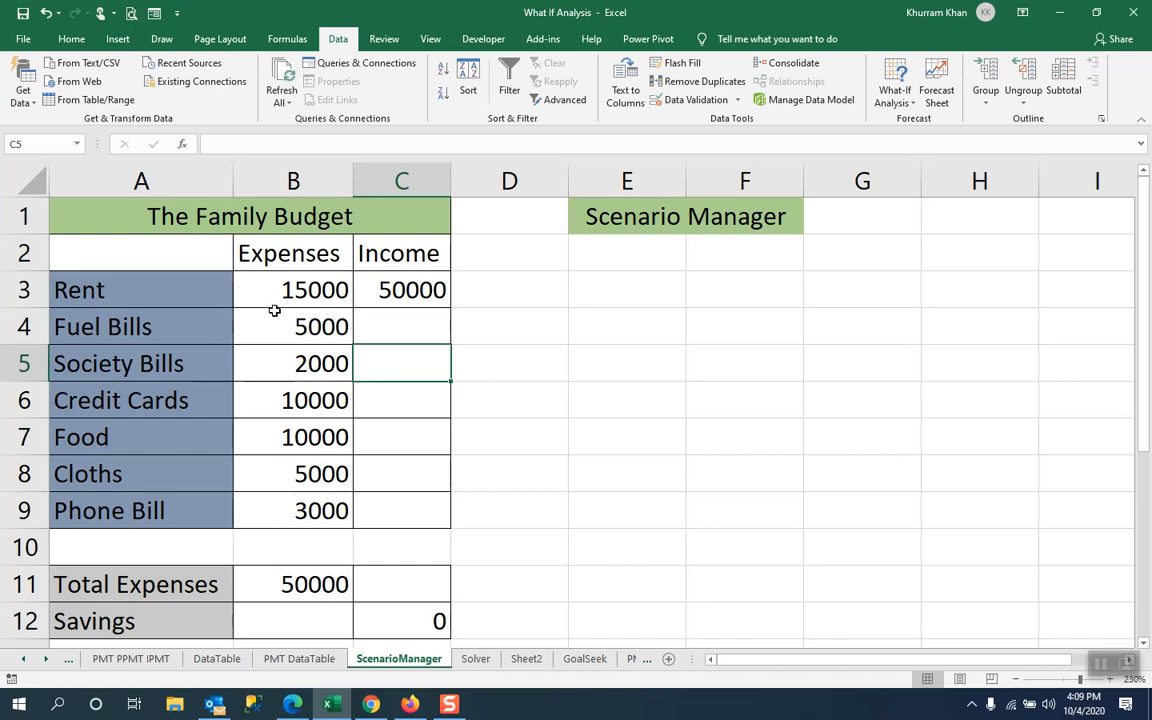
left_click_drag(172, 289, 300, 286)
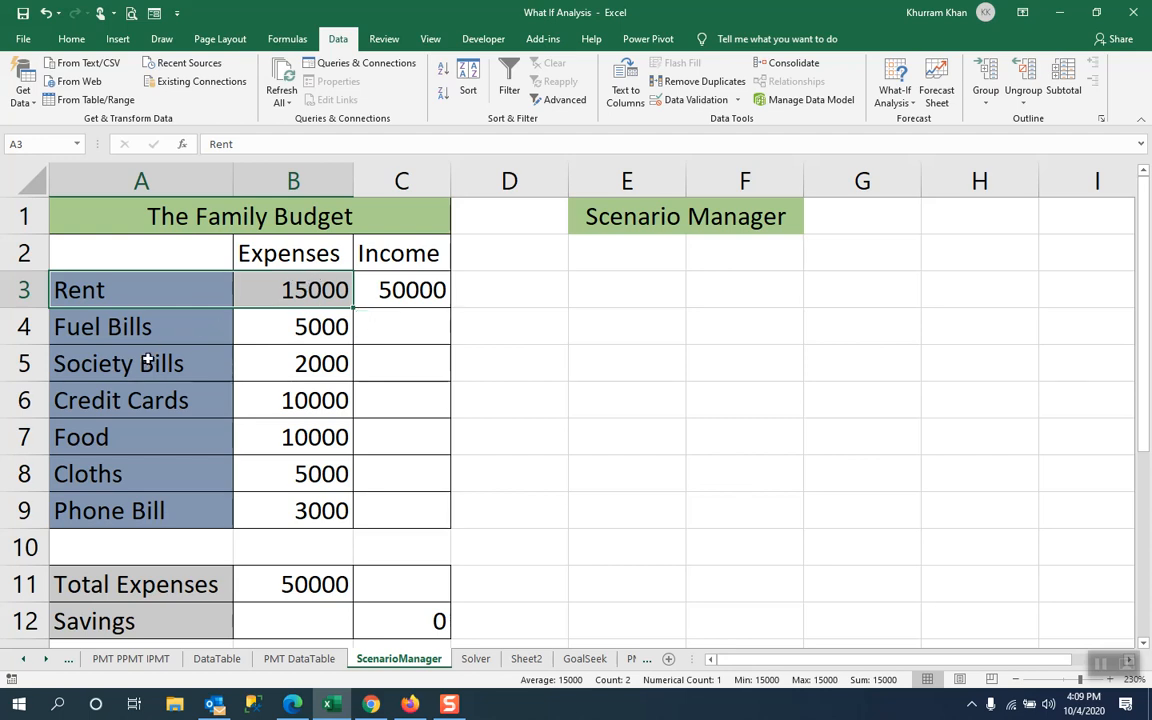
left_click_drag(131, 366, 296, 365)
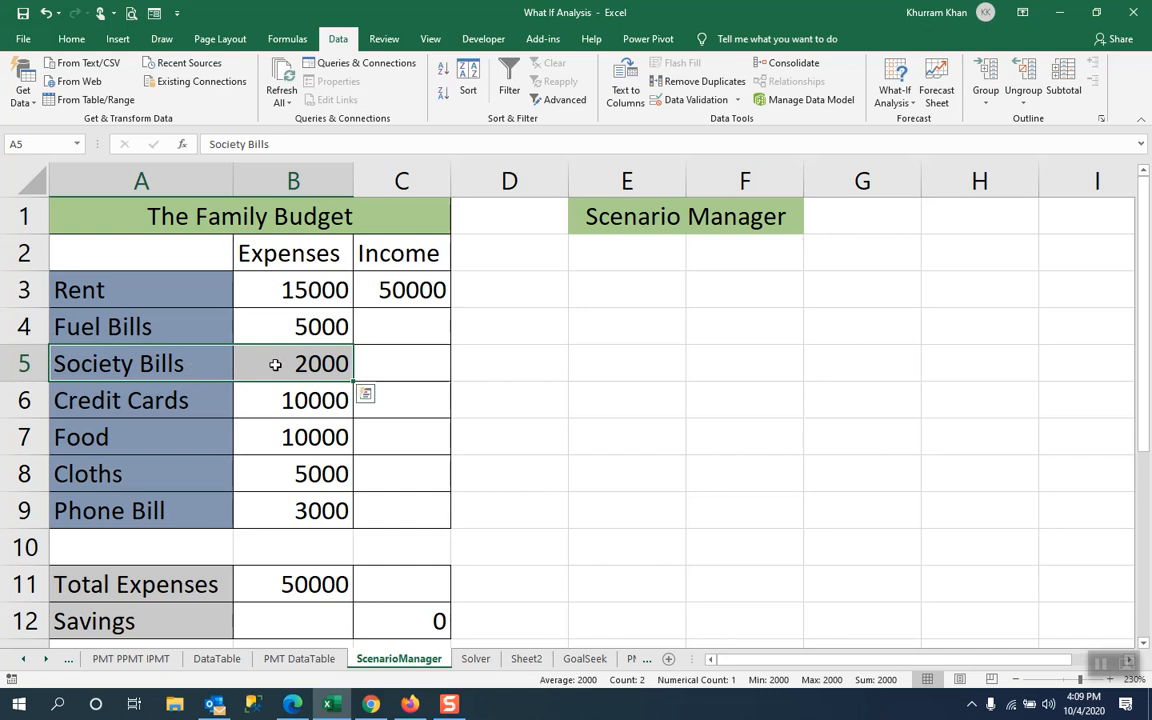
left_click(214, 402)
left_click_drag(214, 402, 284, 401)
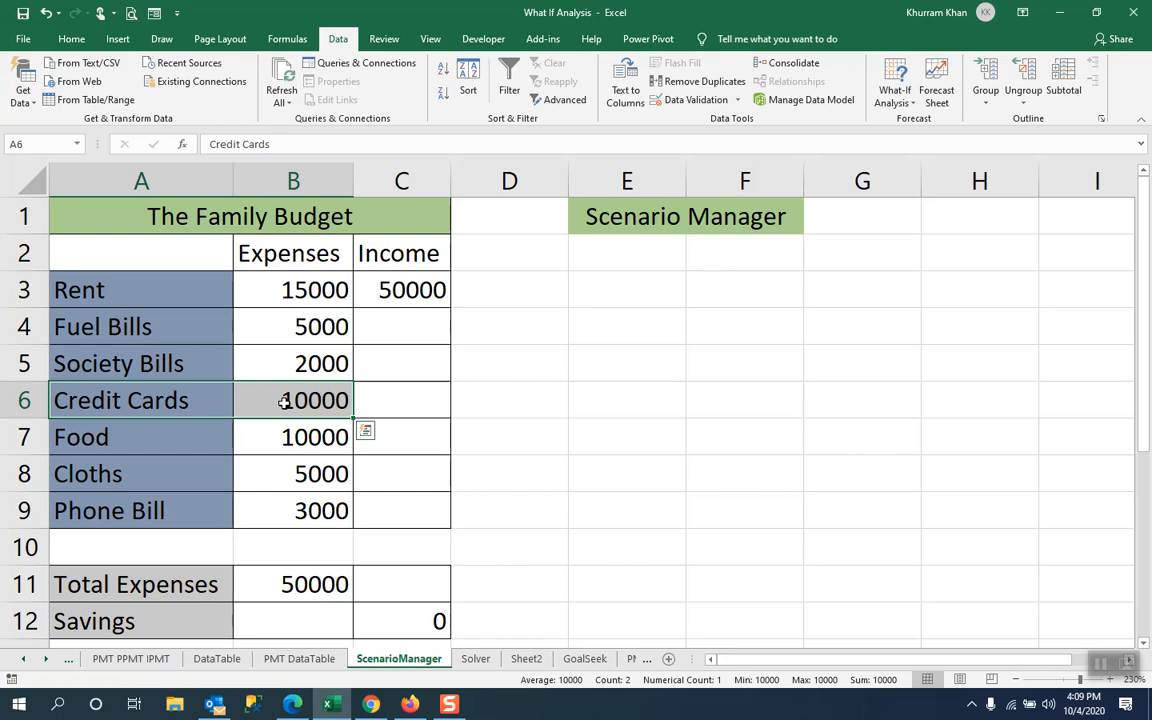
left_click(146, 290)
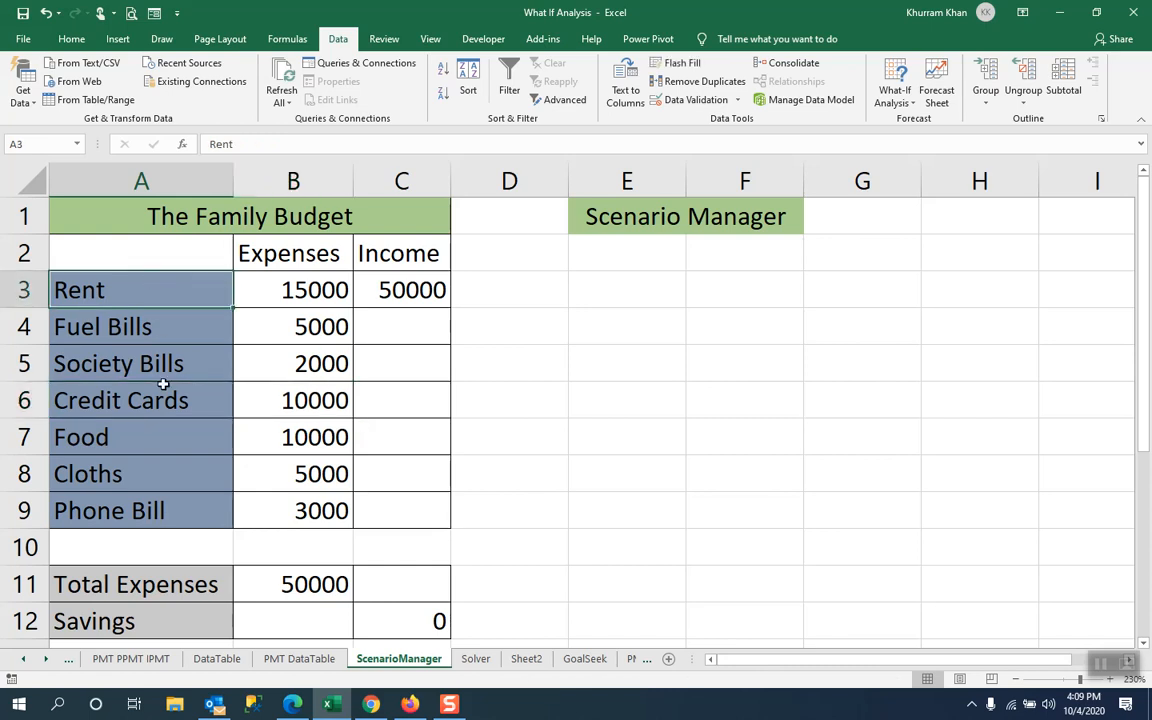
left_click(160, 364)
left_click(178, 401)
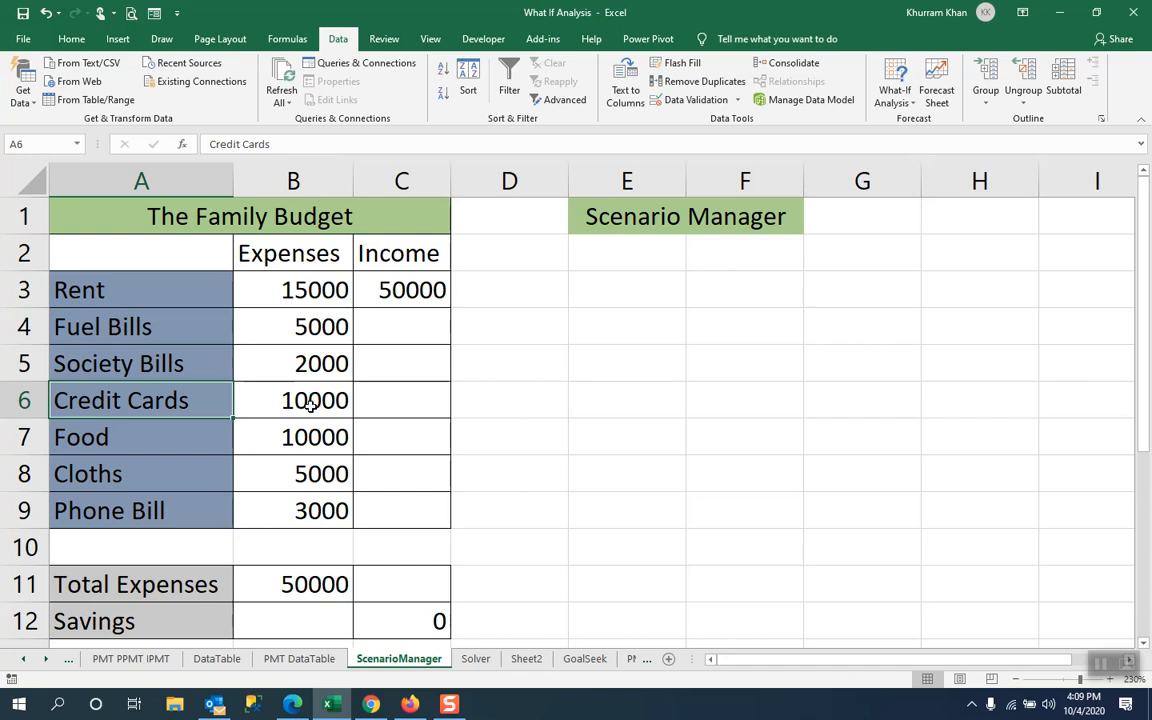
- Start a new what-if scenario in Scenario Manager from the Fuel Bills amount cell and name it Original
left_click(318, 327)
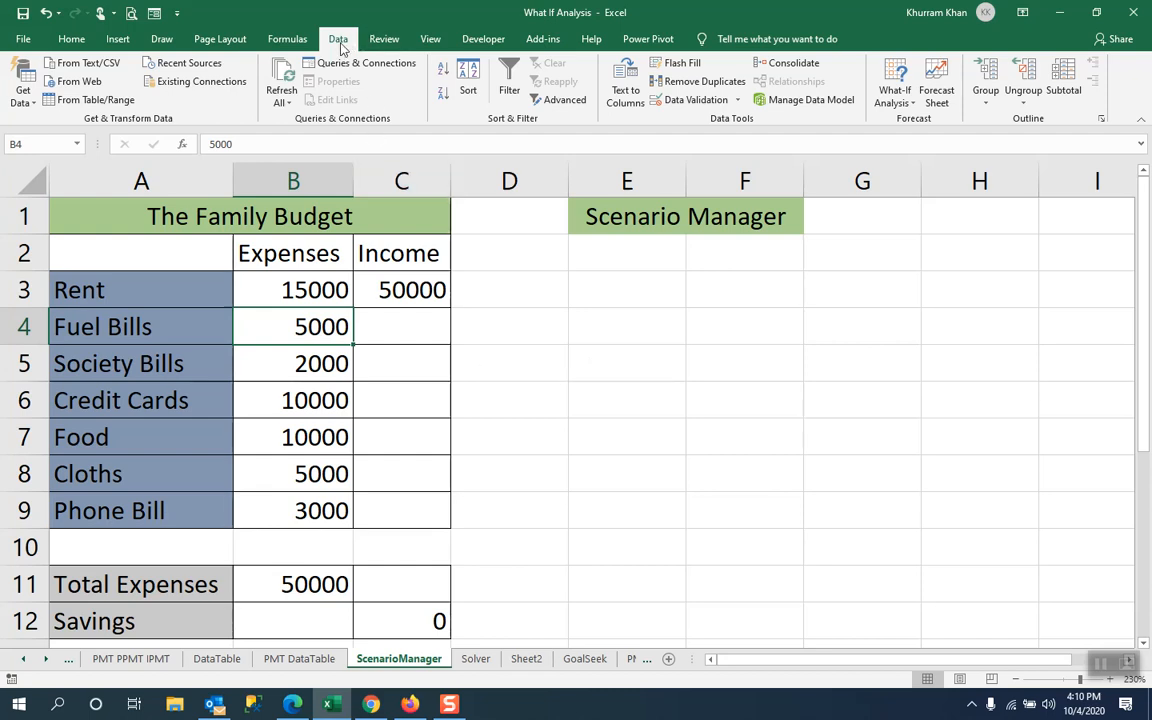
left_click(911, 104)
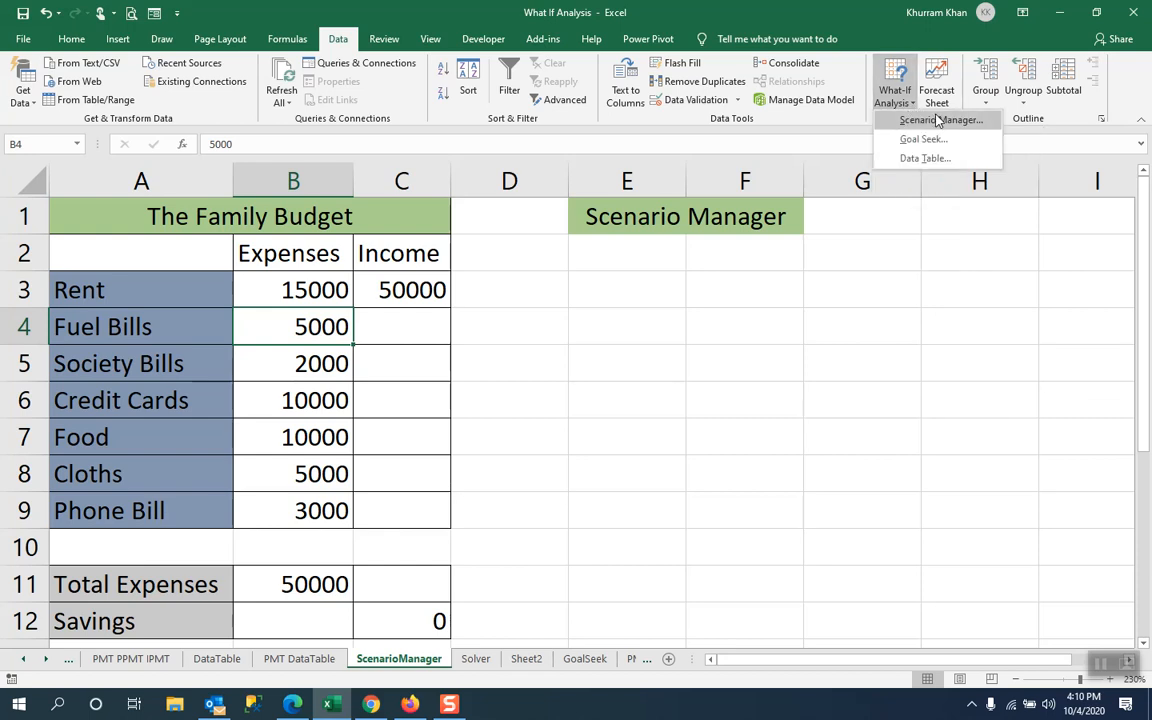
left_click(937, 120)
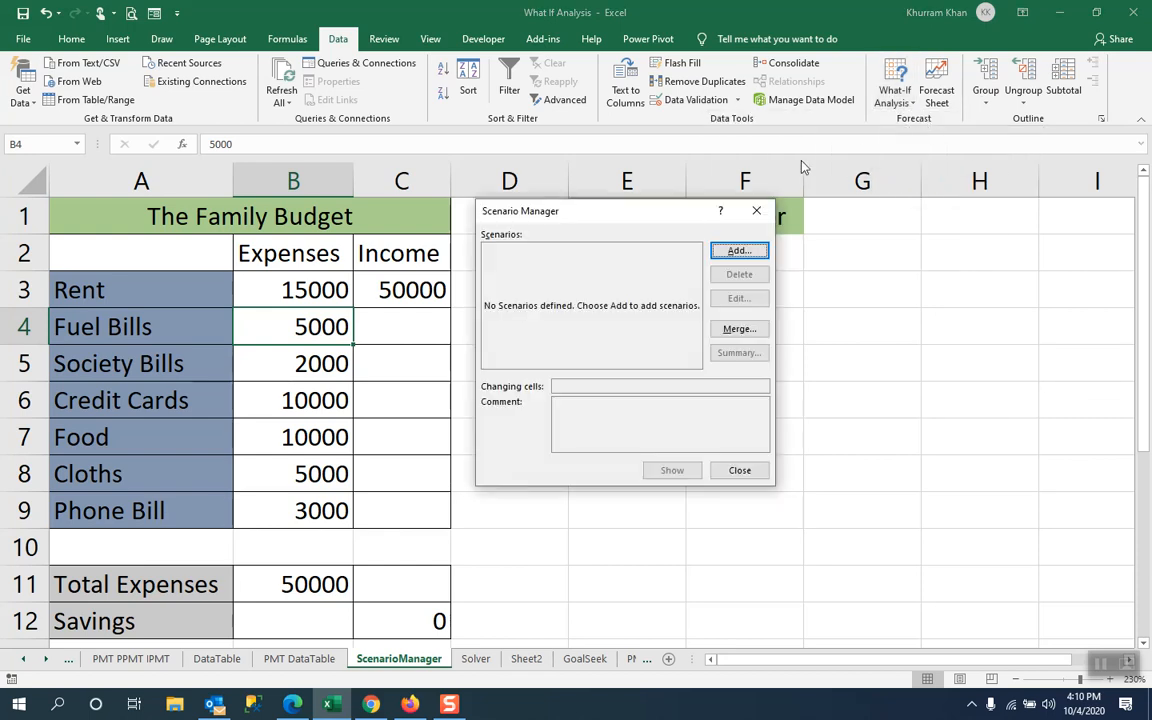
left_click_drag(633, 217, 644, 289)
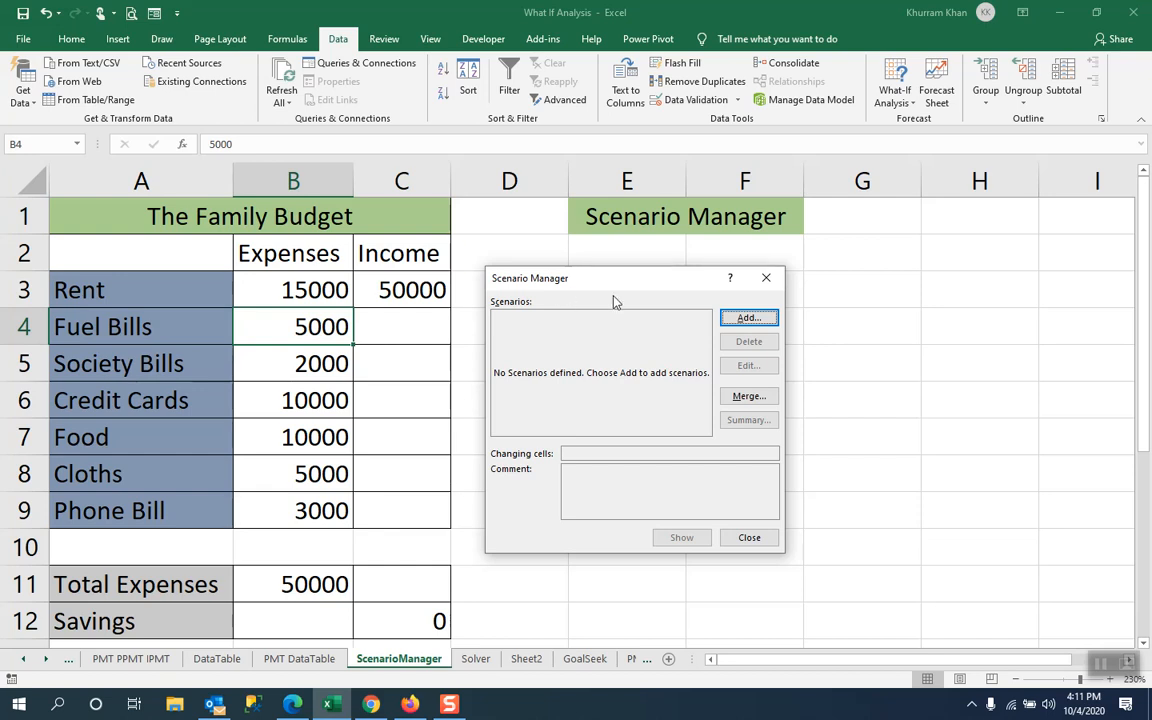
left_click(753, 320)
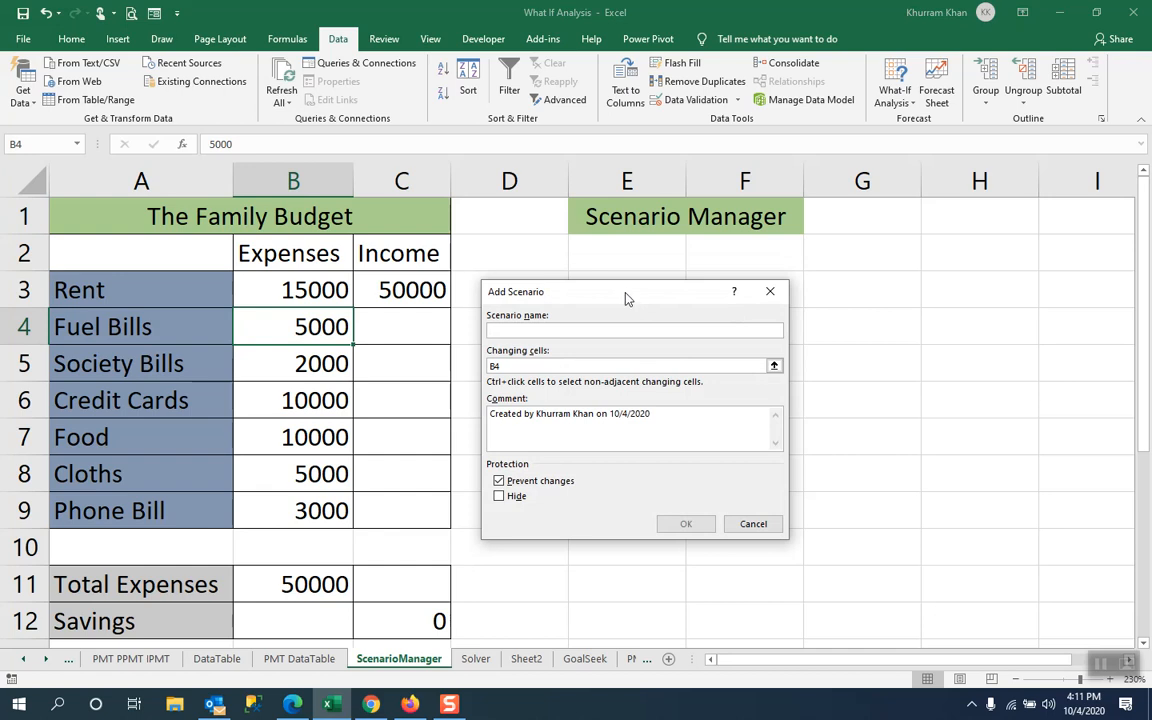
left_click_drag(614, 292, 599, 260)
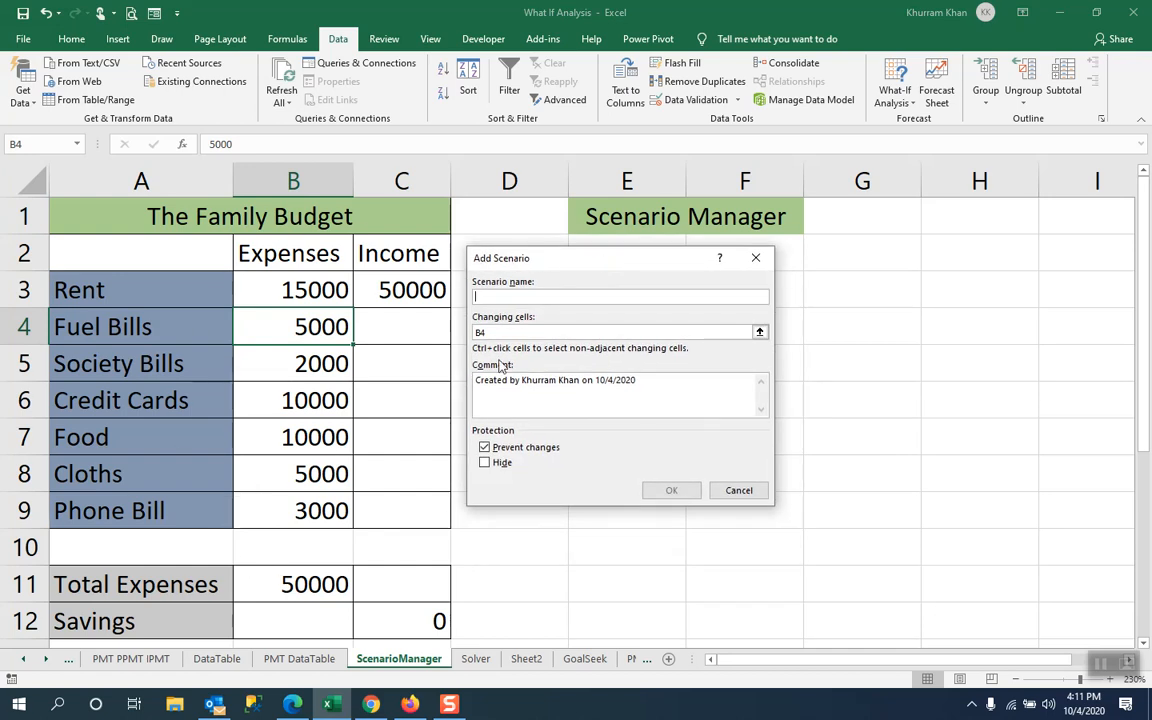
type("Original")
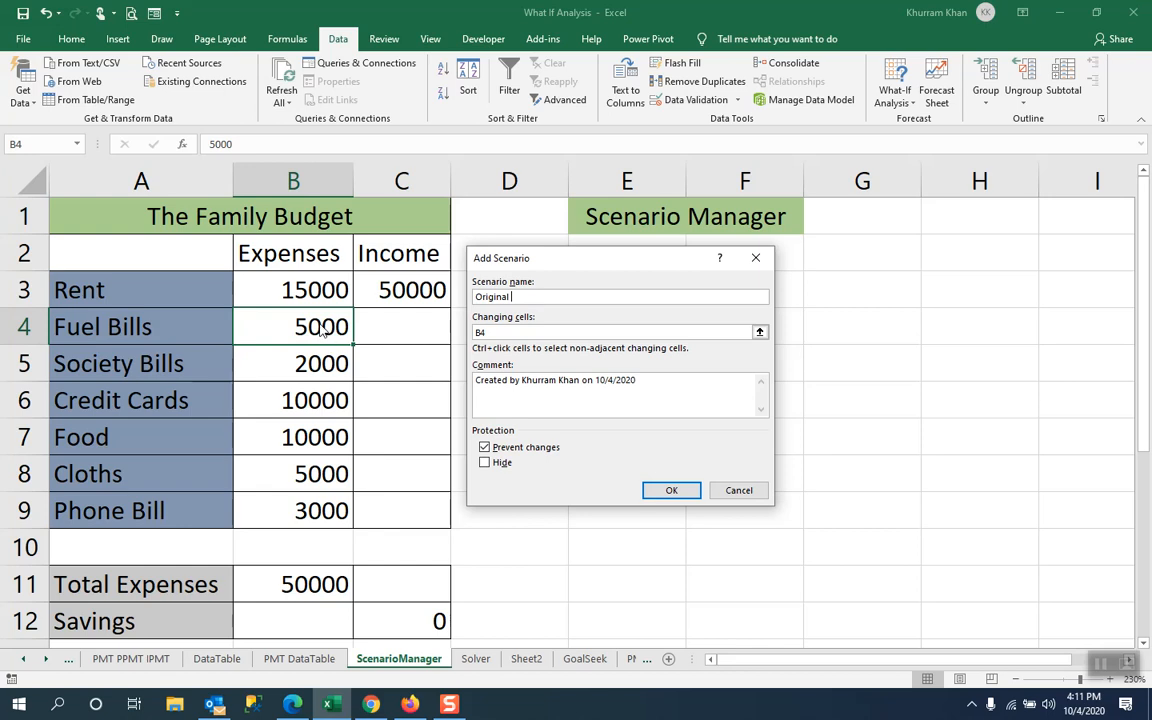
- Set the Original scenario's changing cells to B4 and B7:B9, and save it with the current budget values
left_click(516, 331)
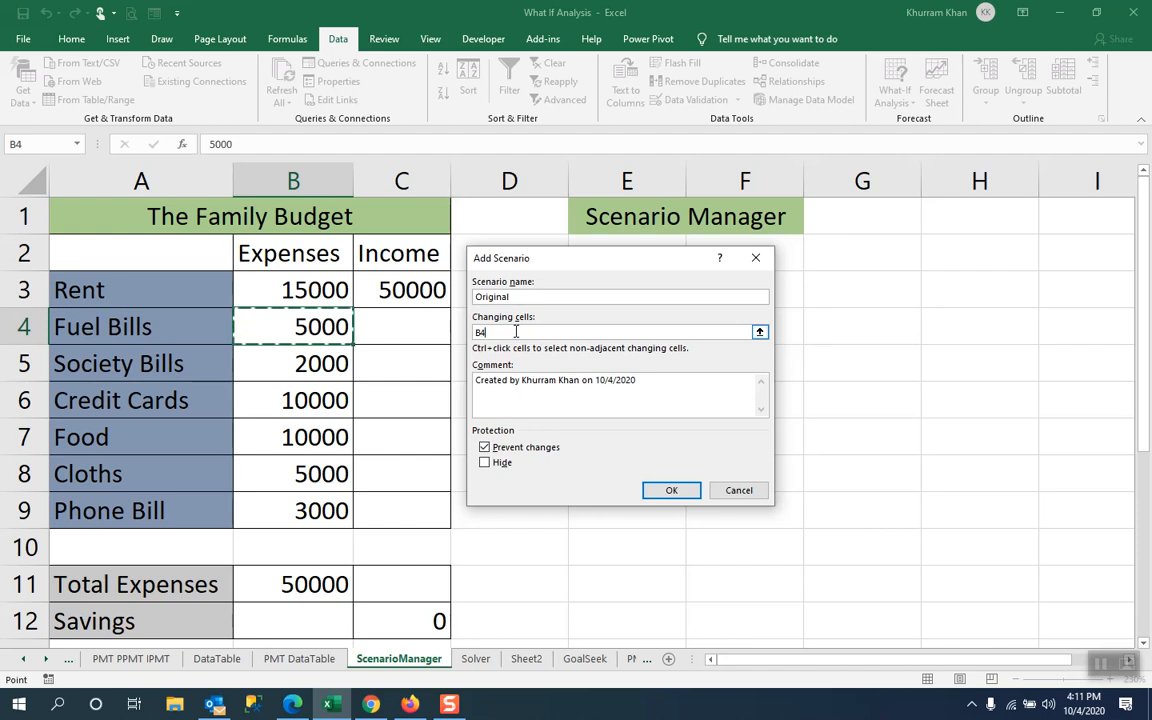
type(",")
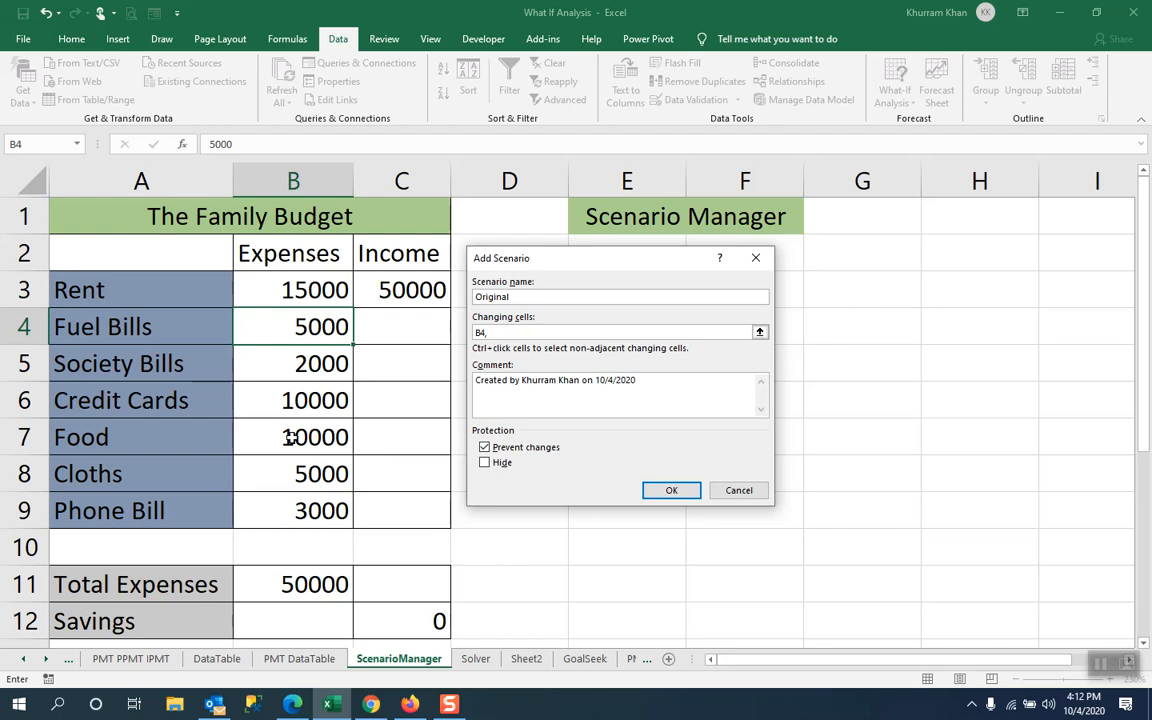
left_click_drag(289, 437, 296, 510)
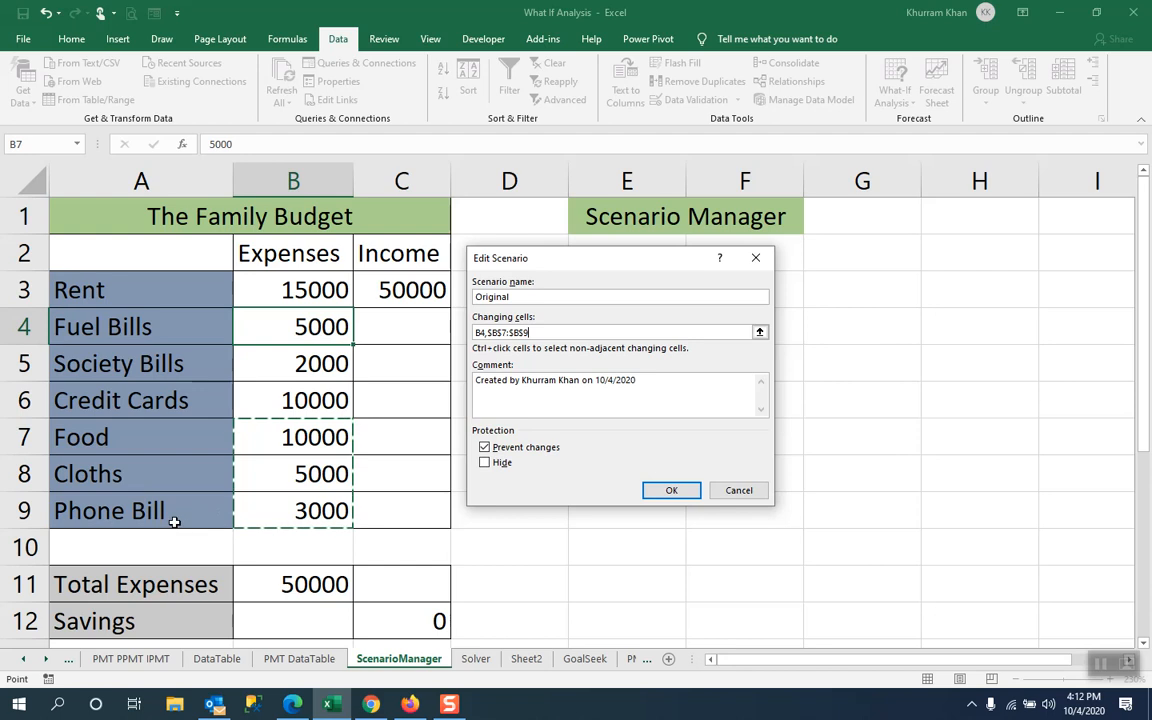
left_click(672, 490)
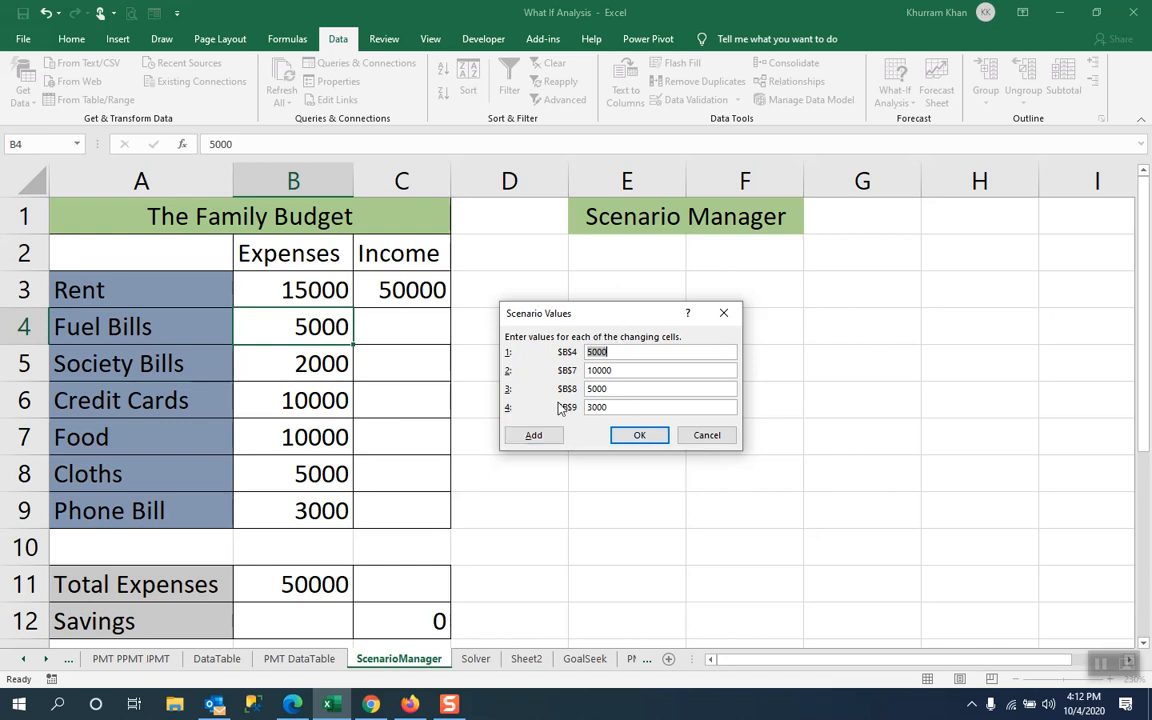
left_click(638, 436)
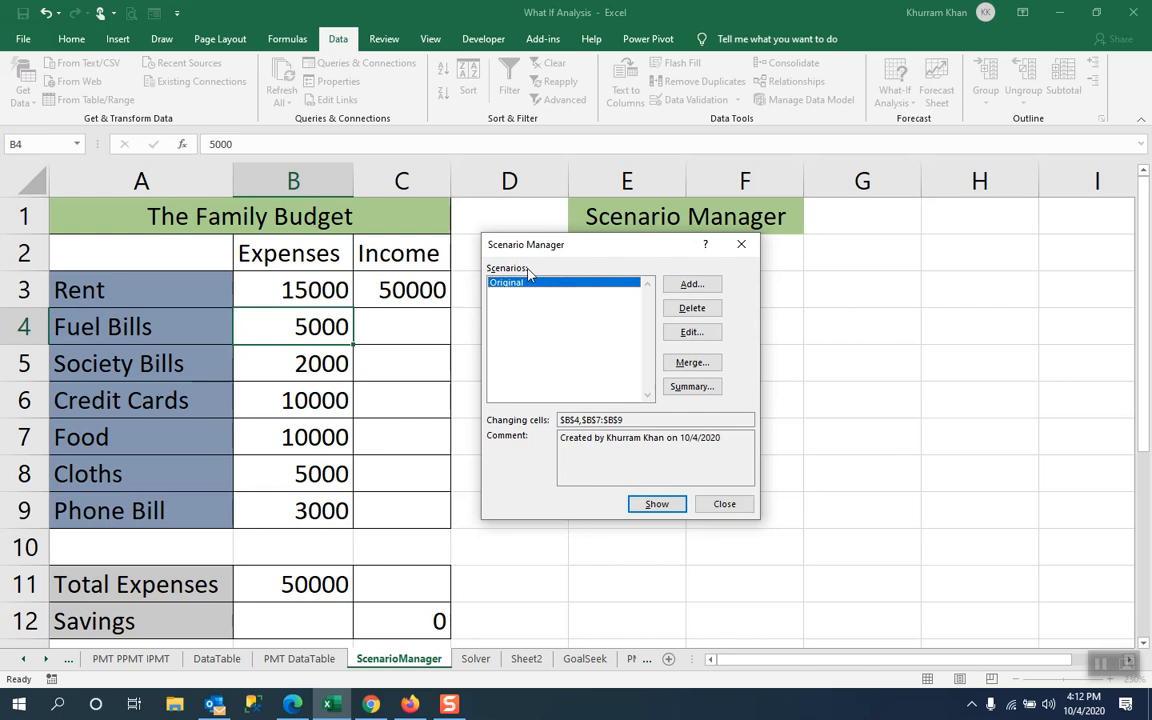
- Add a second scenario named Opt1 with the changing cells B4 and B7:B9, and proceed to its values
left_click(693, 287)
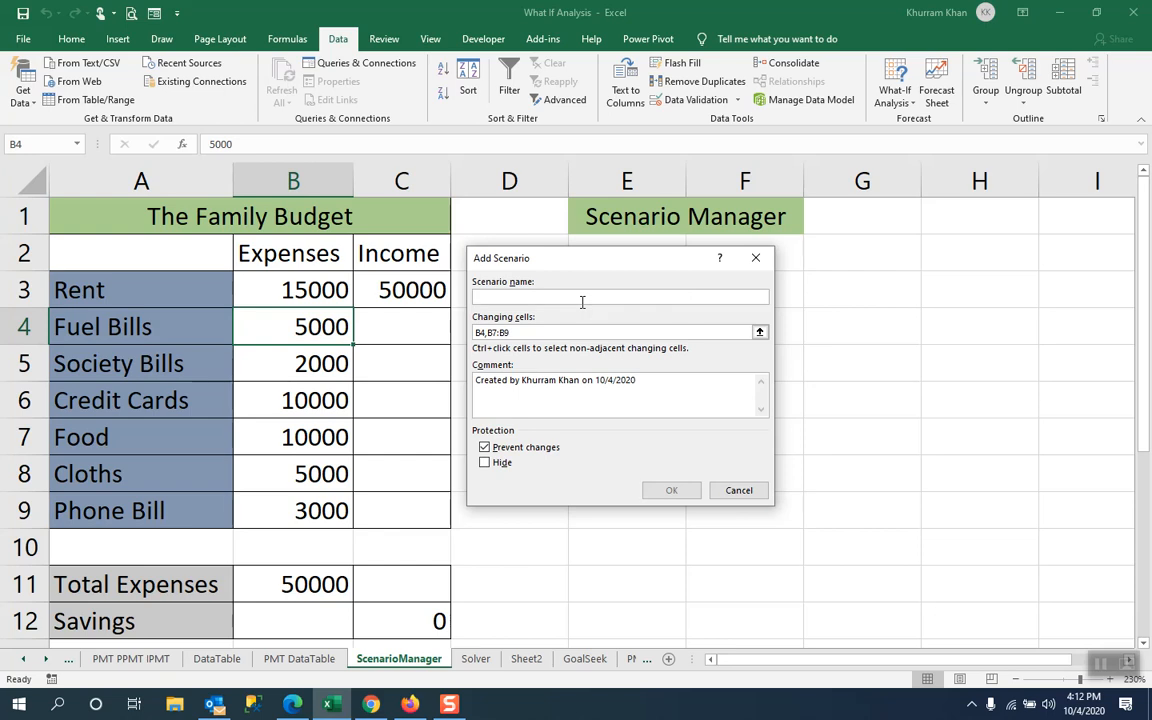
type("Opt1")
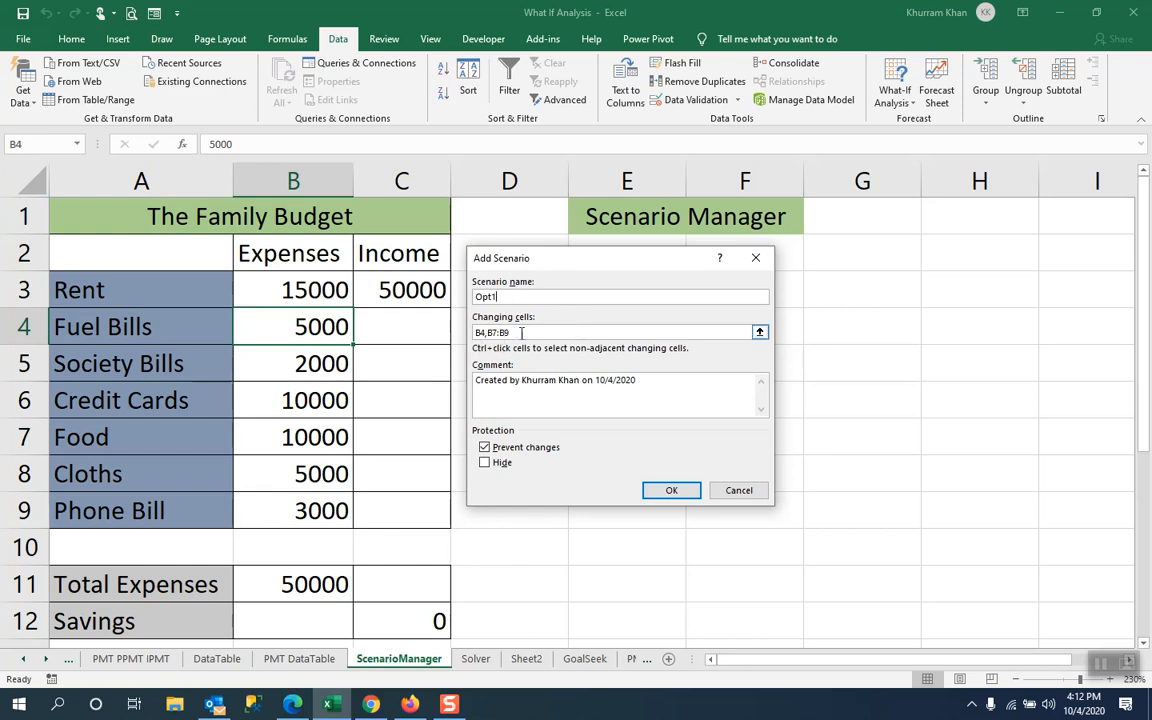
left_click(657, 496)
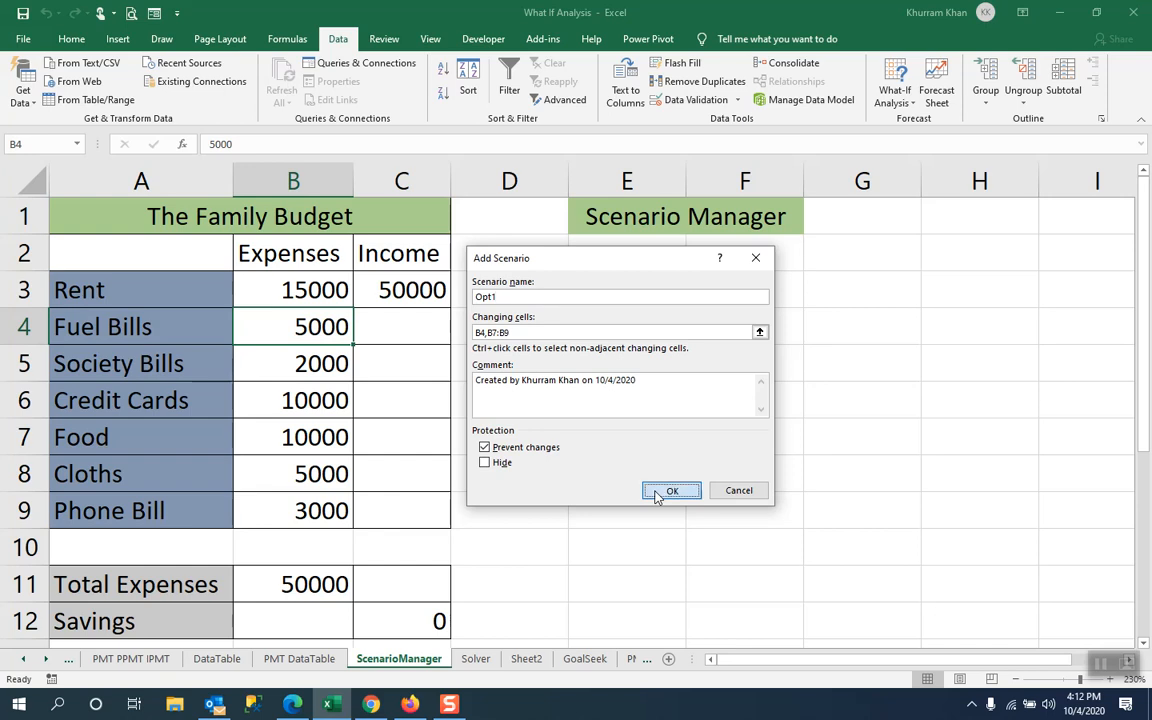
left_click_drag(596, 317, 590, 278)
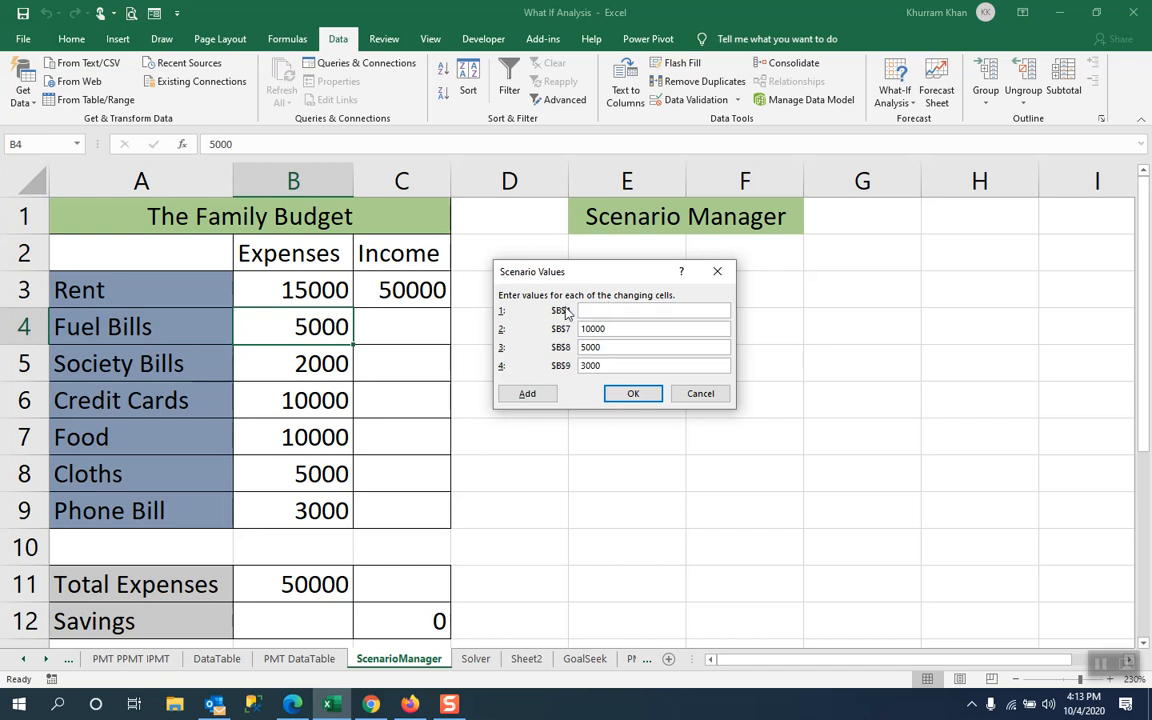
- Set the Opt1 values to 4500 for B4, 9500 for B7, 4500 for B8 and 2500 for B9, and save the scenario
type("4")
key("Tab")
type("95")
key("Tab")
type("450")
left_click_drag(617, 364, 519, 363)
type("2500")
left_click(632, 395)
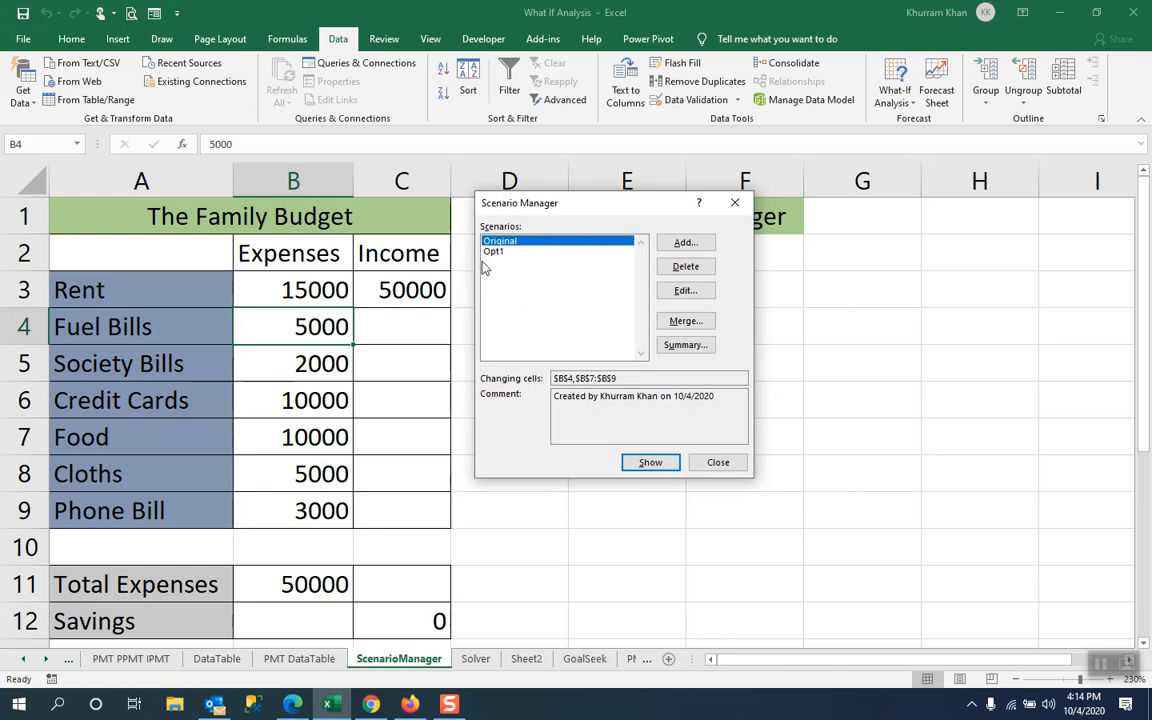
- Show the Opt1 scenario's values in the budget worksheet
left_click(493, 253)
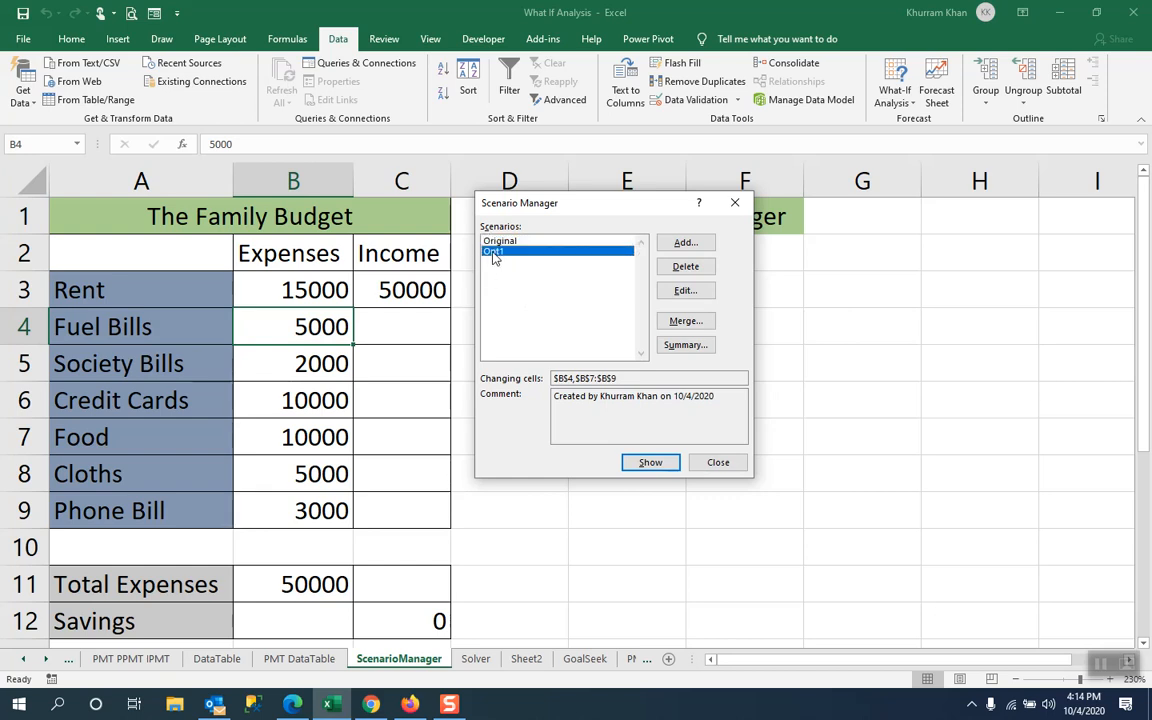
left_click(648, 463)
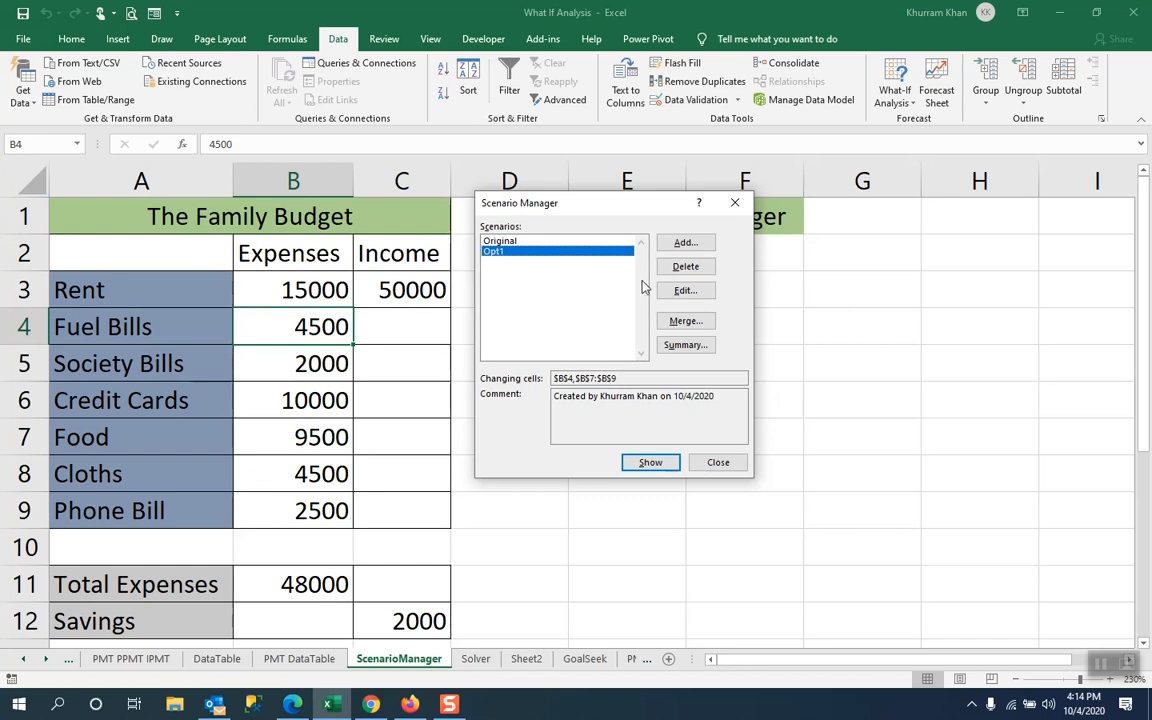
- Add a third scenario named opt2 with the changing cells B4 and B7:B9, and proceed to its values
left_click(680, 245)
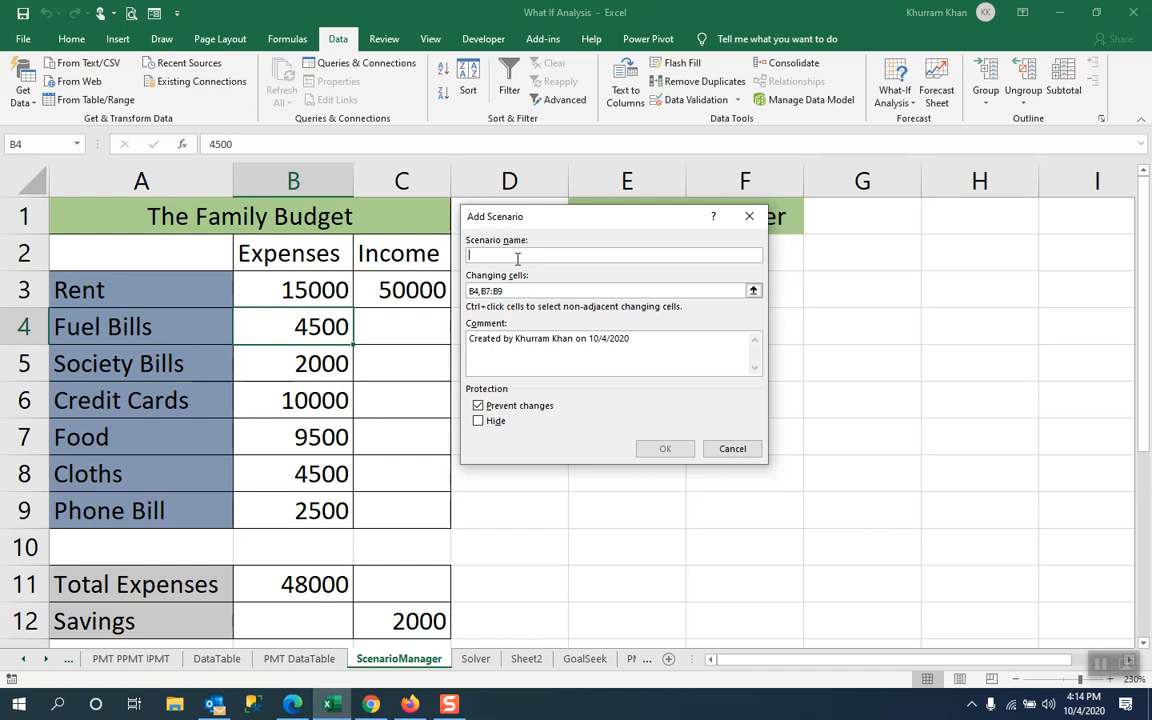
type("opt2")
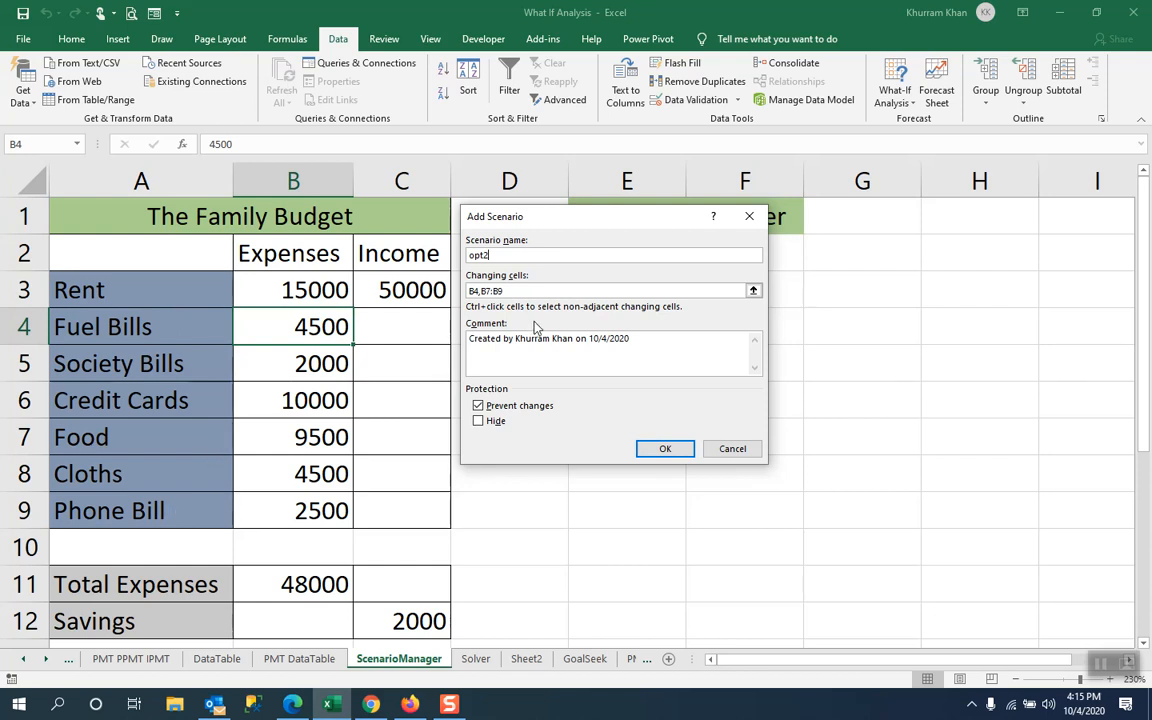
left_click(665, 450)
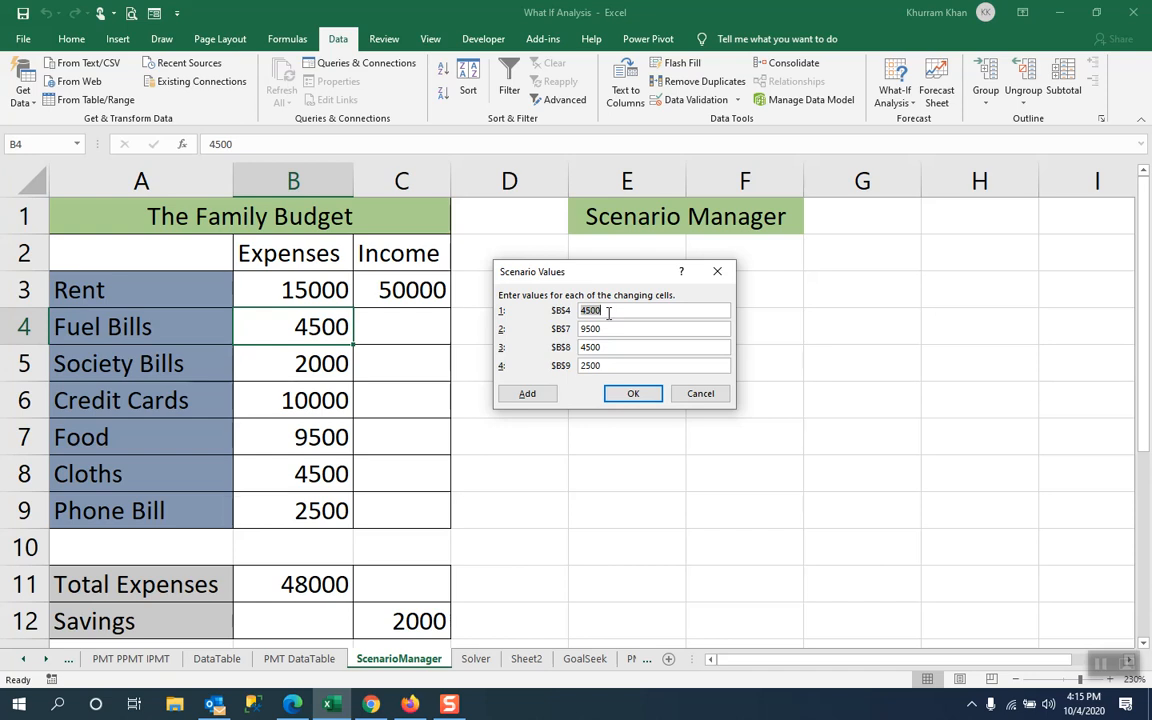
- Set the opt2 values to 3500 for B4, 9000 for B7, 3500 for B8 and 2000 for B9, and save the scenario
type("3500")
left_click(608, 329)
key("BackSpace")
key("BackSpace")
key("BackSpace")
type("900")
key("Tab")
type("35")
left_click_drag(610, 367, 552, 369)
type("2000")
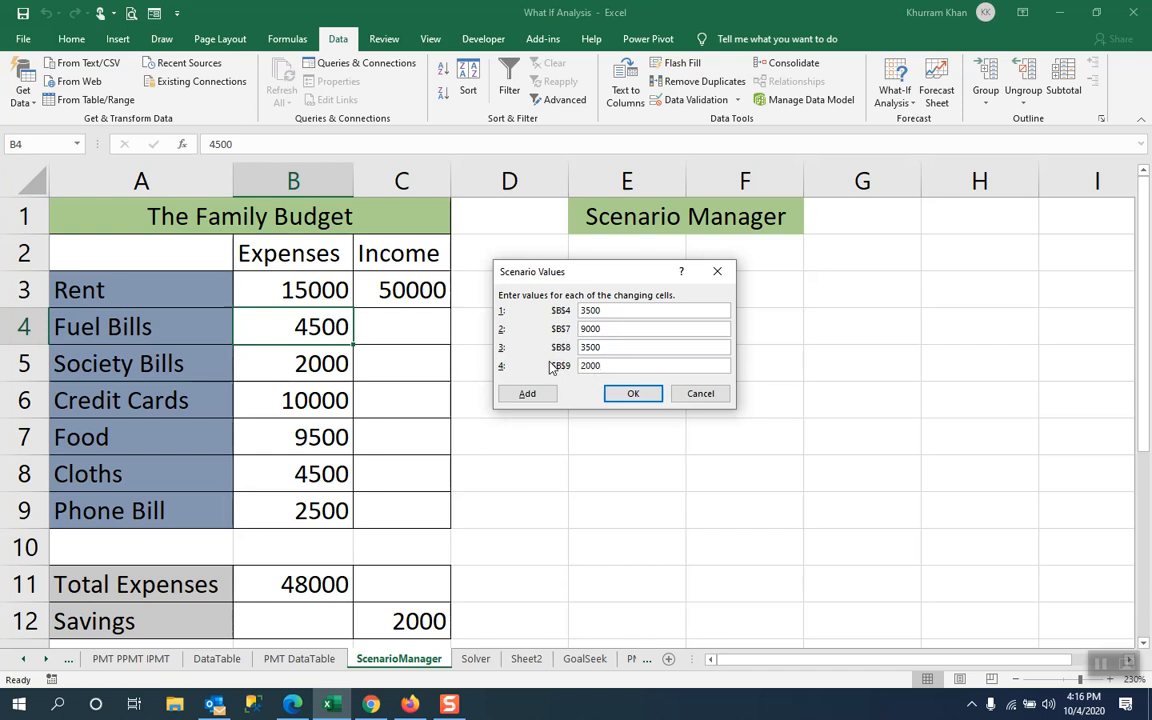
left_click(633, 393)
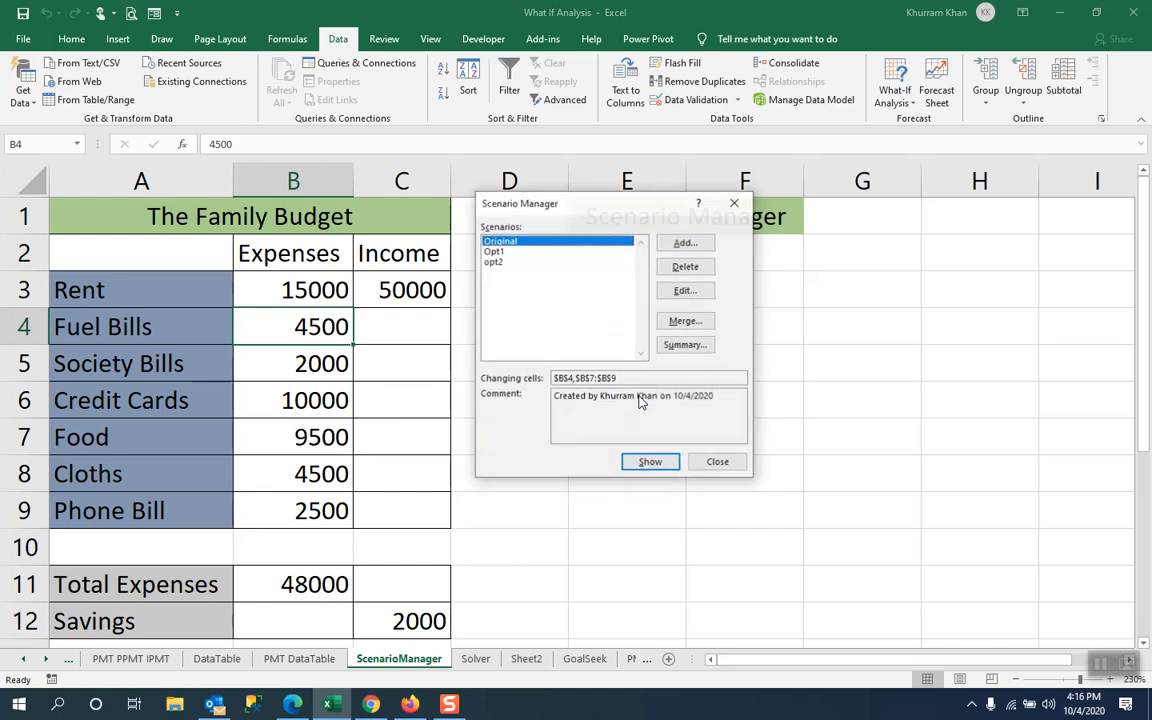
- Show the opt2 scenario's values in the budget worksheet, keeping the scenario dialog beside the budget table
left_click(496, 262)
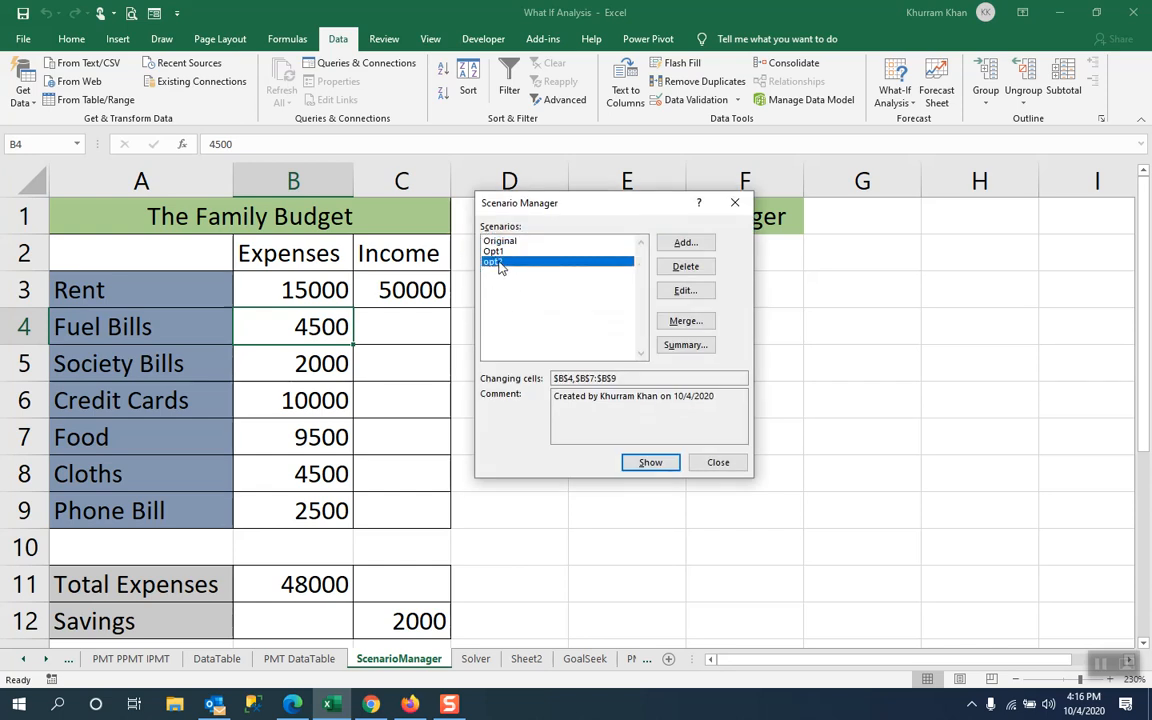
left_click(650, 462)
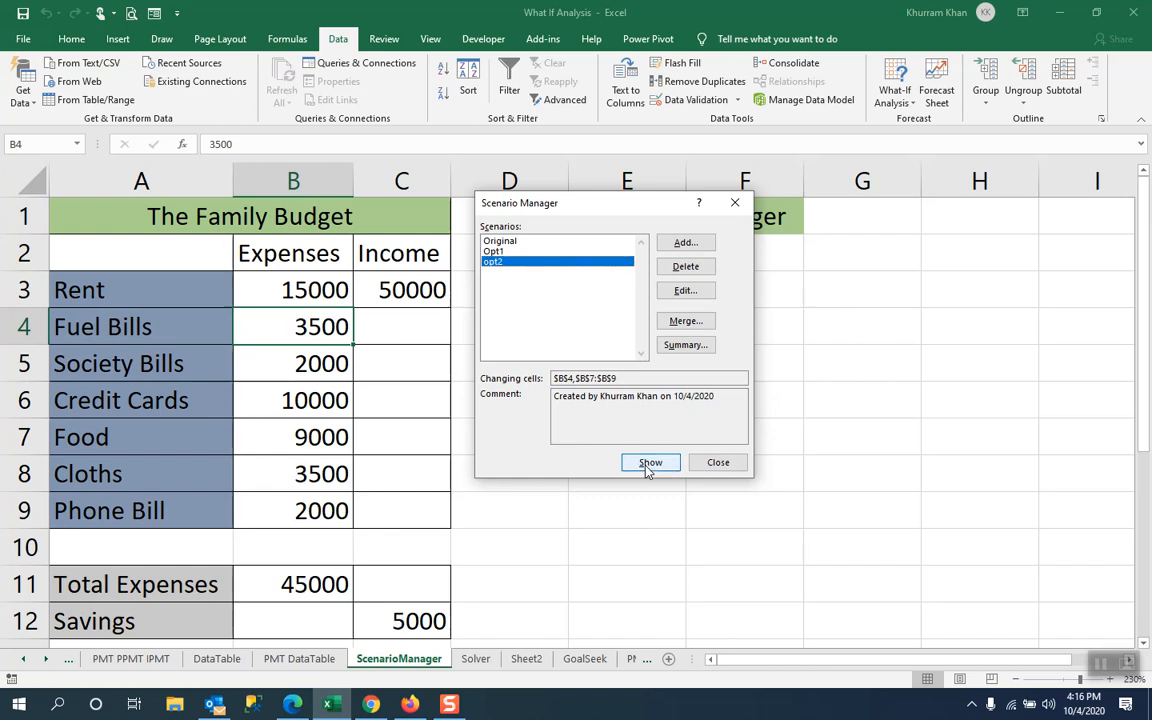
left_click_drag(586, 218, 727, 218)
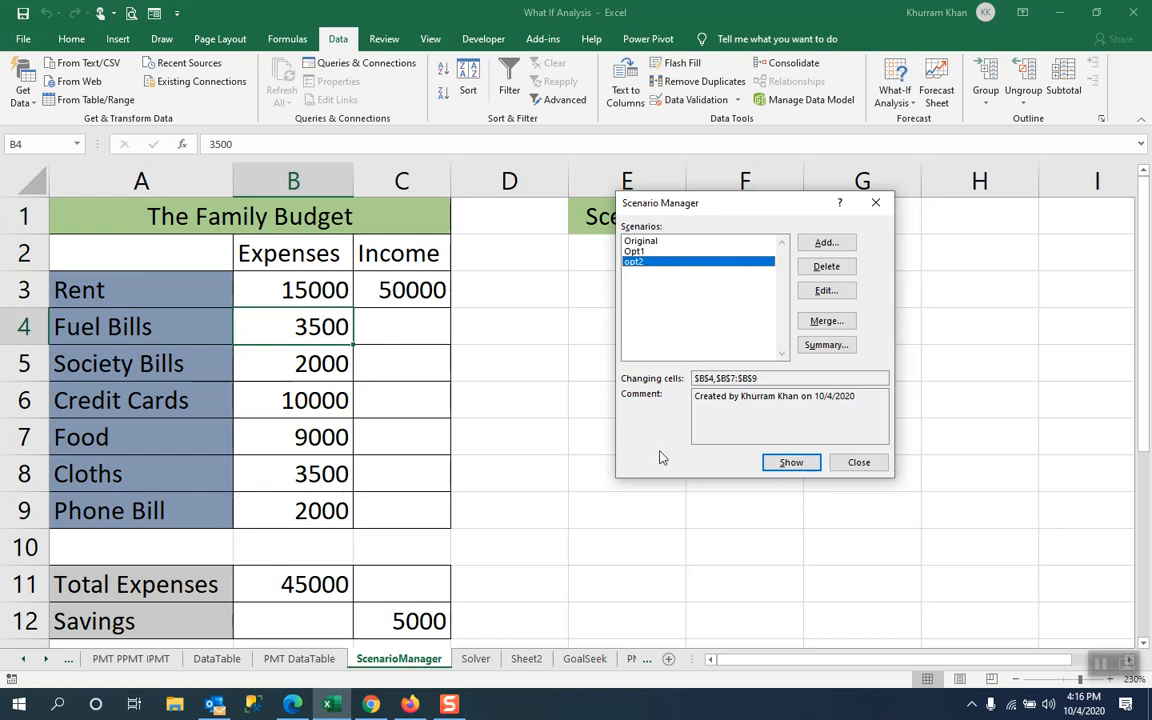
left_click_drag(640, 209, 530, 223)
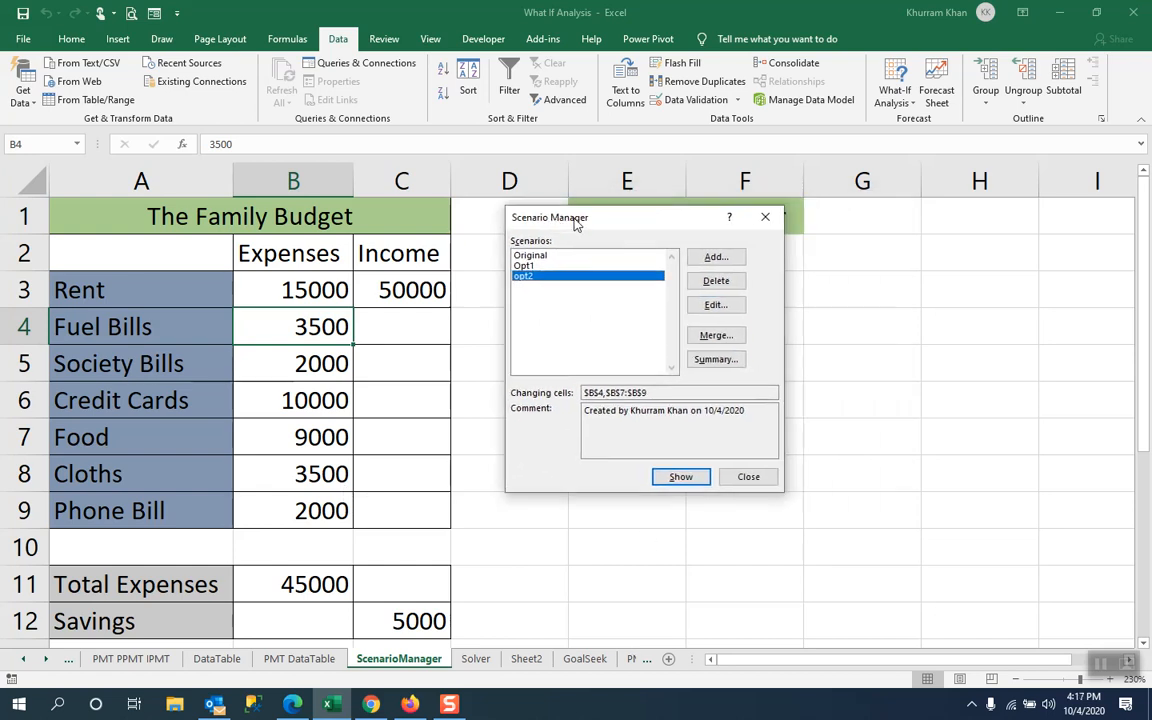
- Create a scenario summary report with the Total Expenses cell B11 and the Savings cell C12 as result cells
left_click(716, 360)
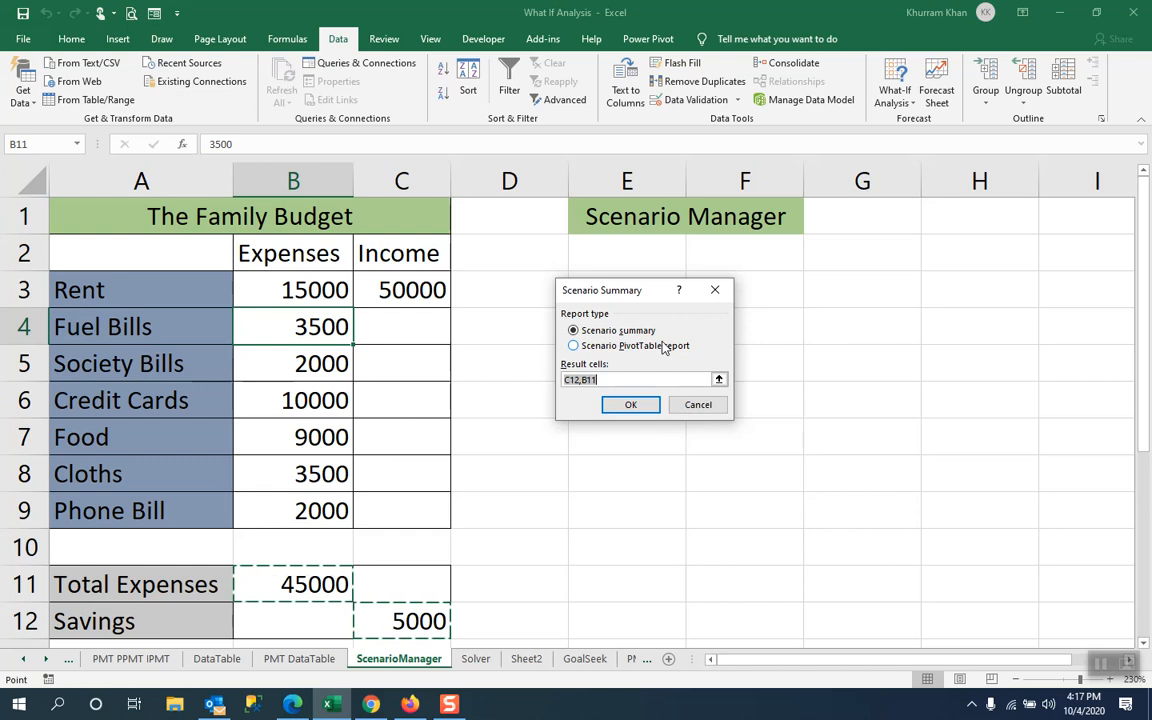
left_click(617, 379)
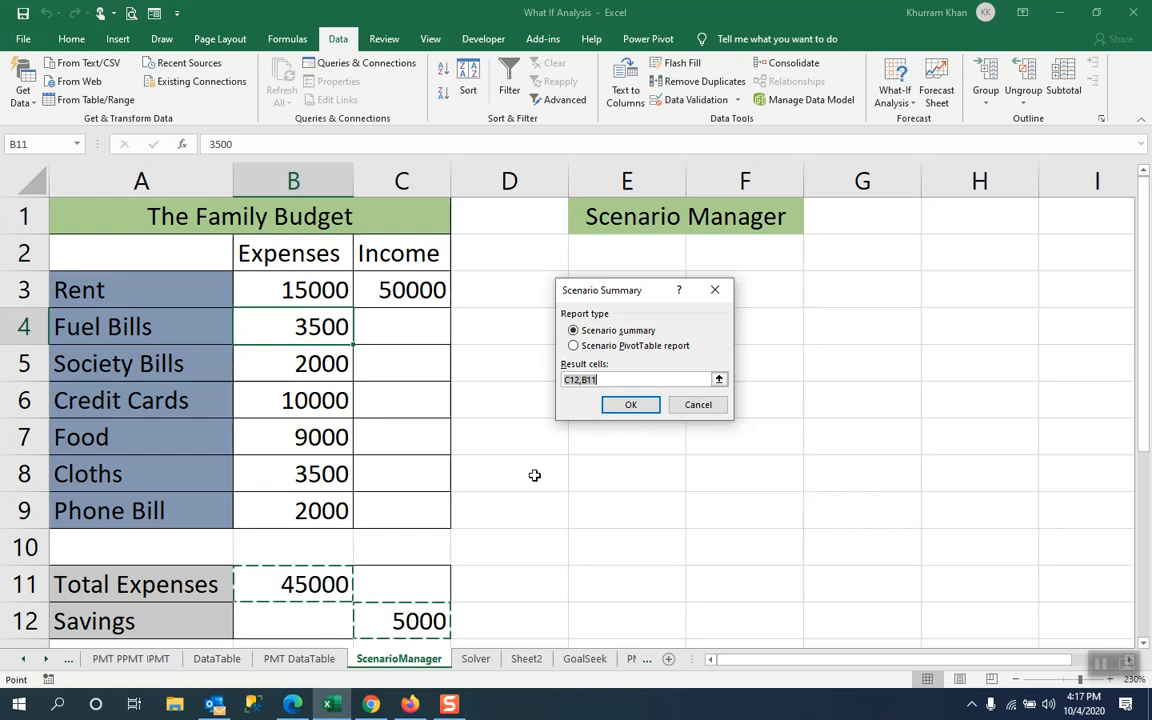
left_click_drag(606, 382, 559, 391)
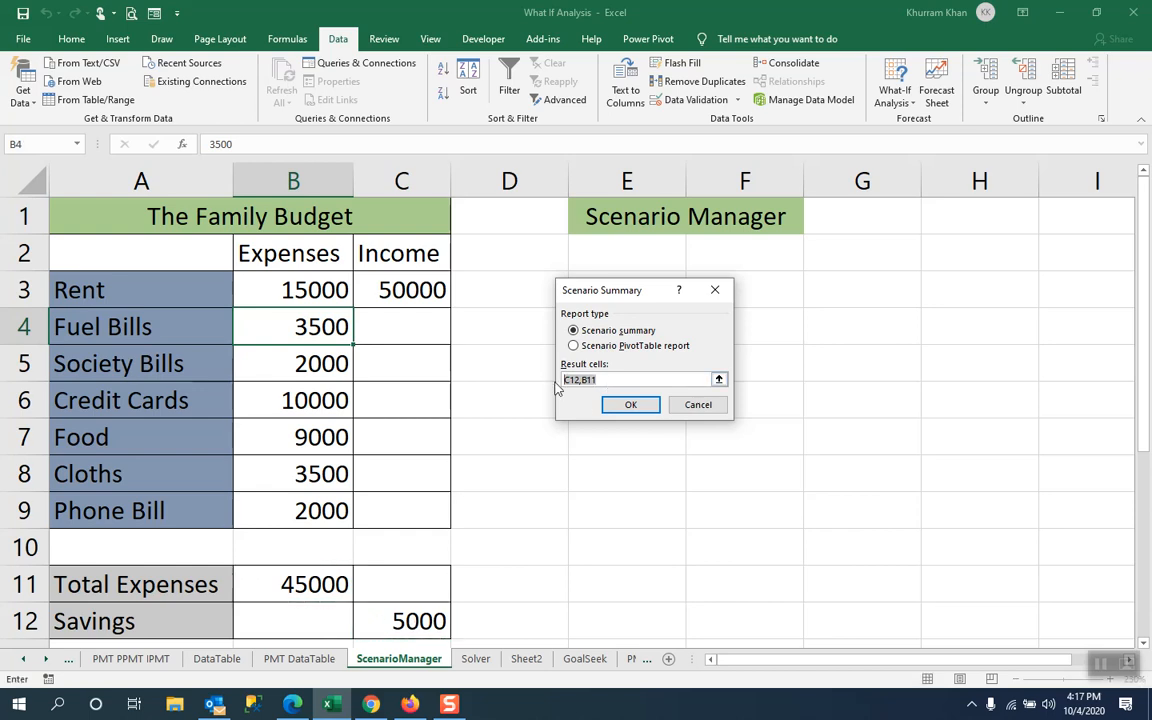
left_click(277, 584)
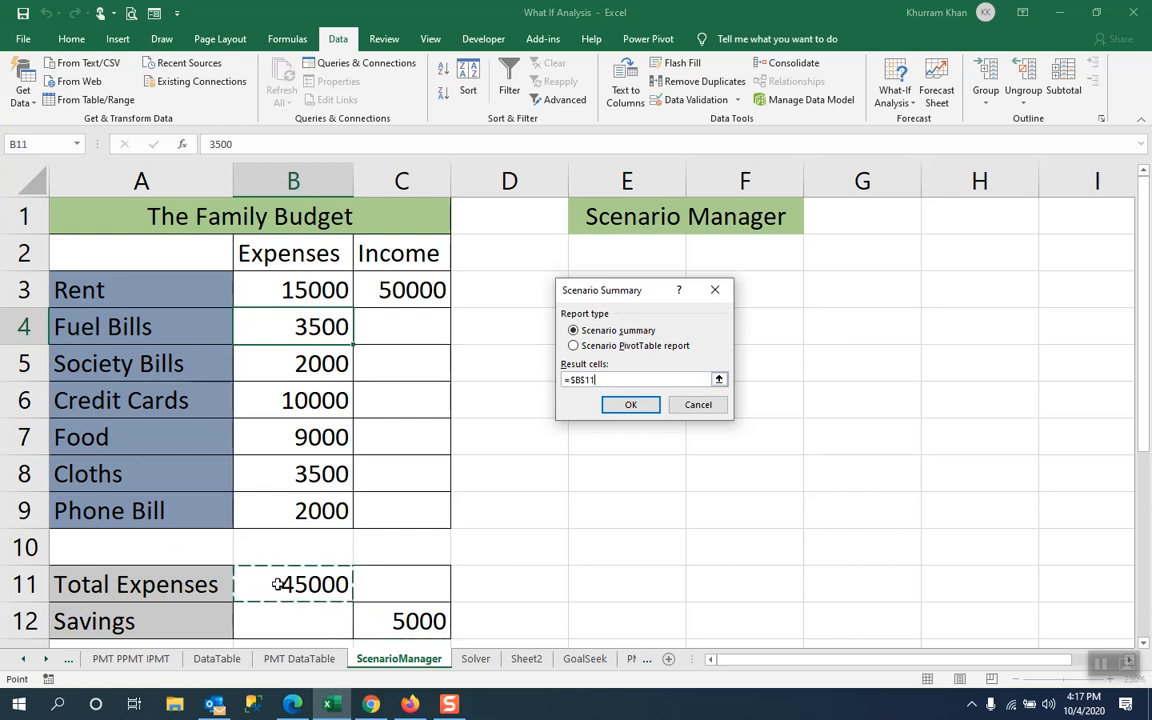
type(",")
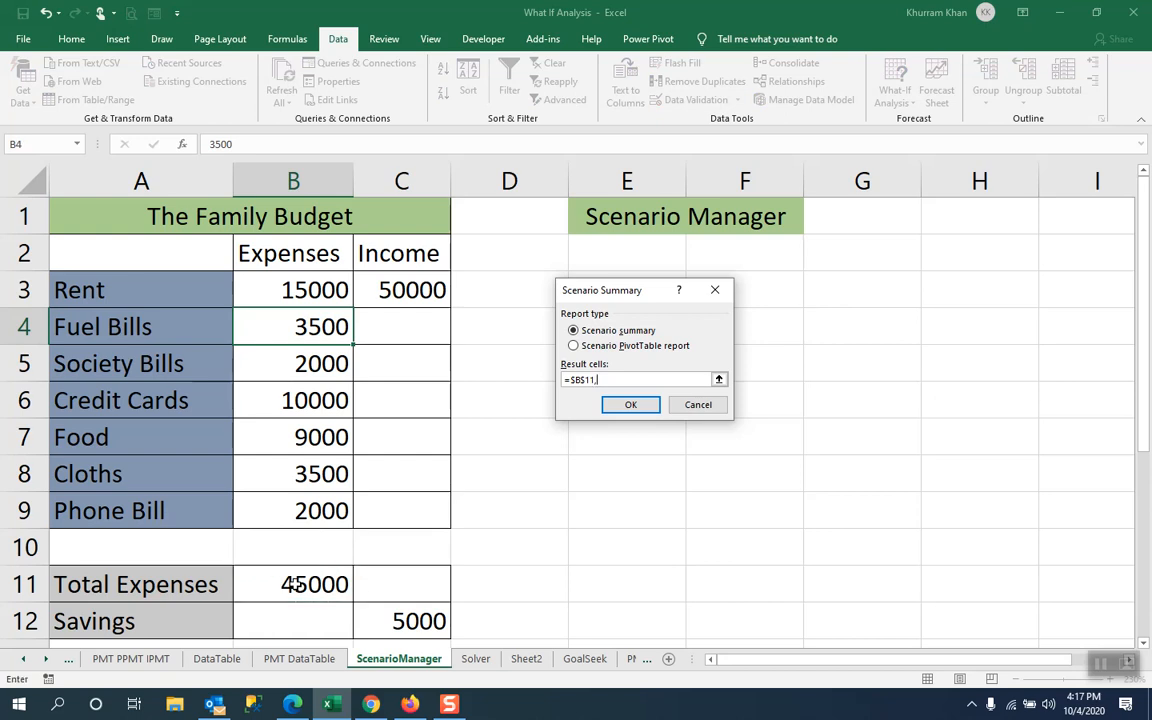
left_click(433, 621)
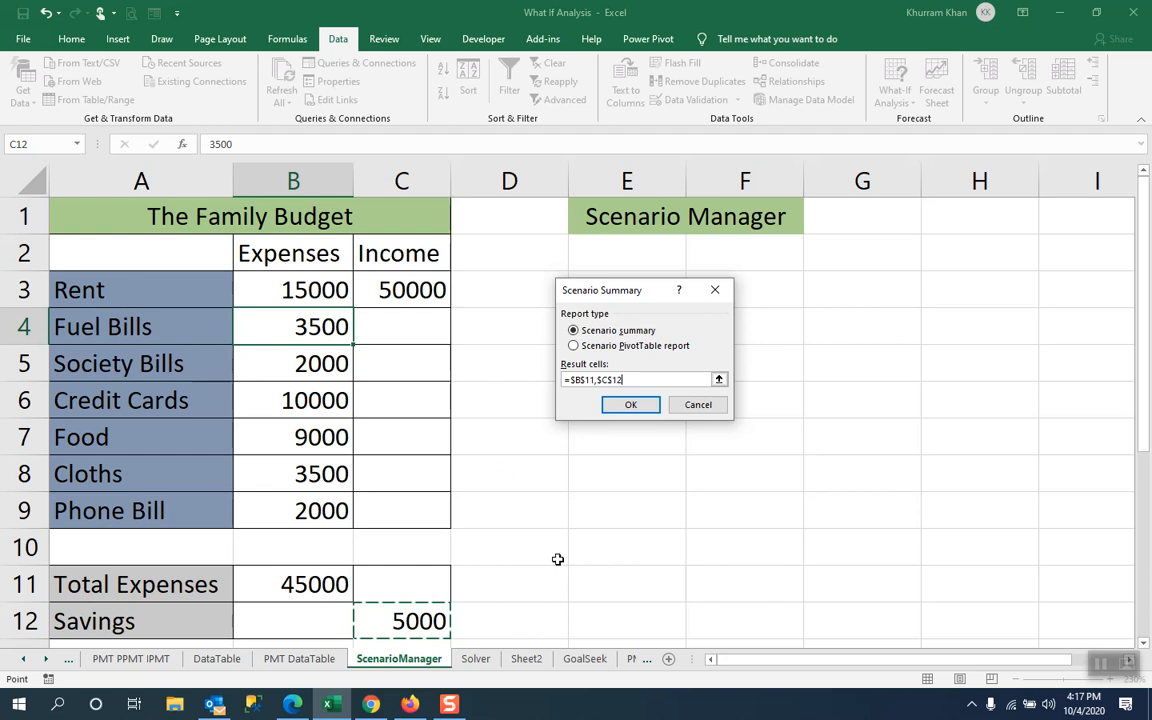
left_click(632, 406)
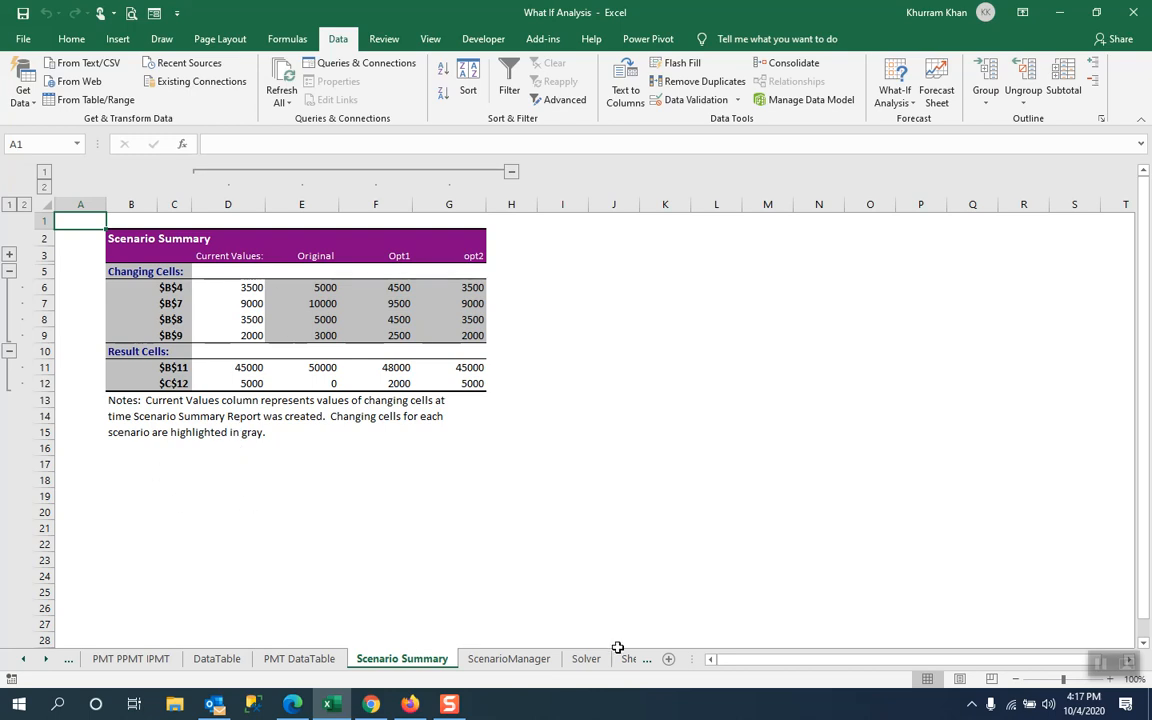
- Compare the cell references in the Scenario Summary report with the matching expense cells in the ScenarioManager worksheet
left_click(509, 658)
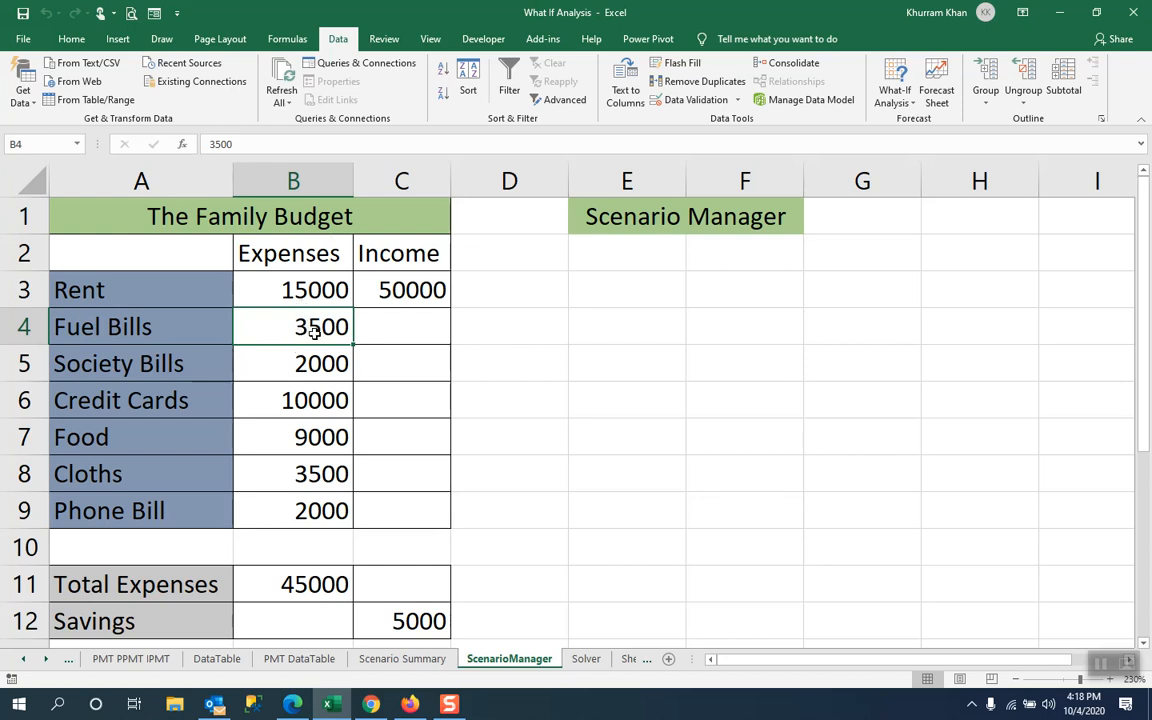
left_click(434, 662)
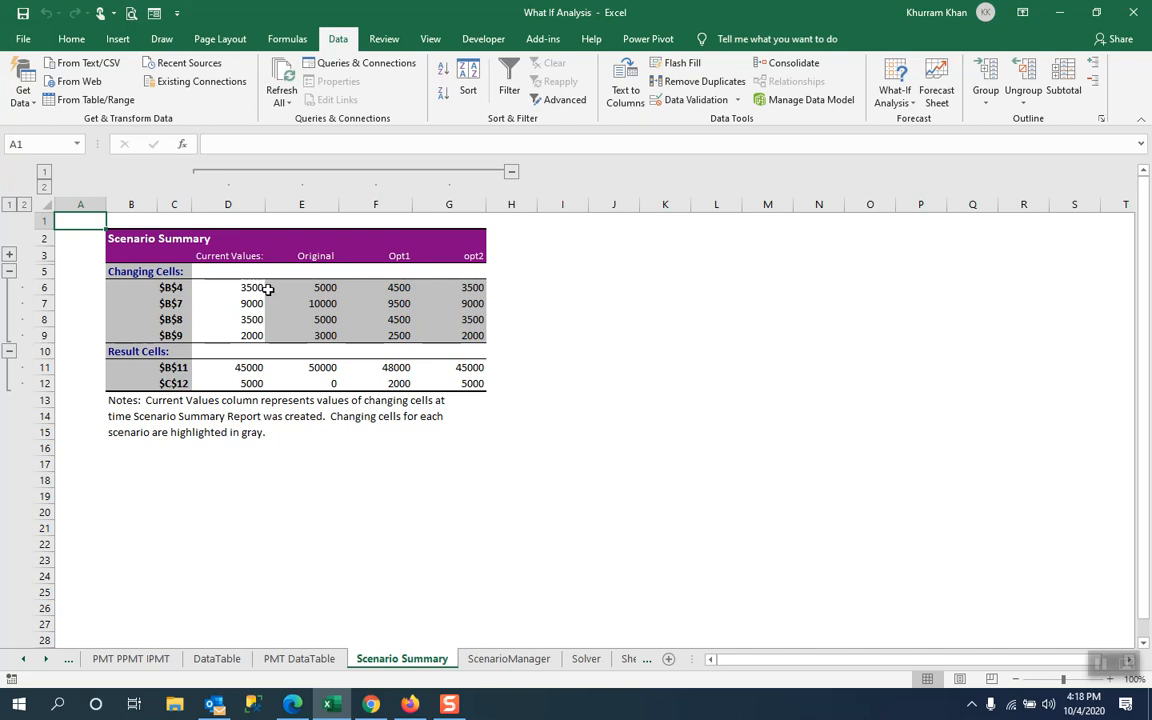
left_click(509, 658)
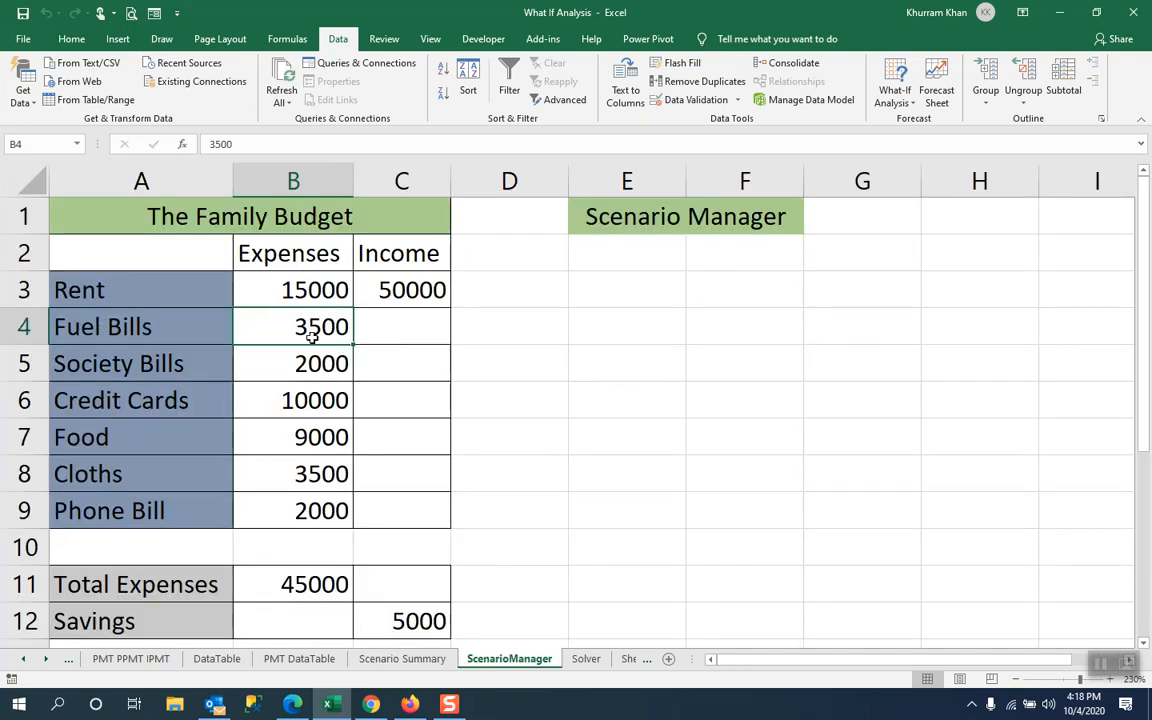
left_click(396, 662)
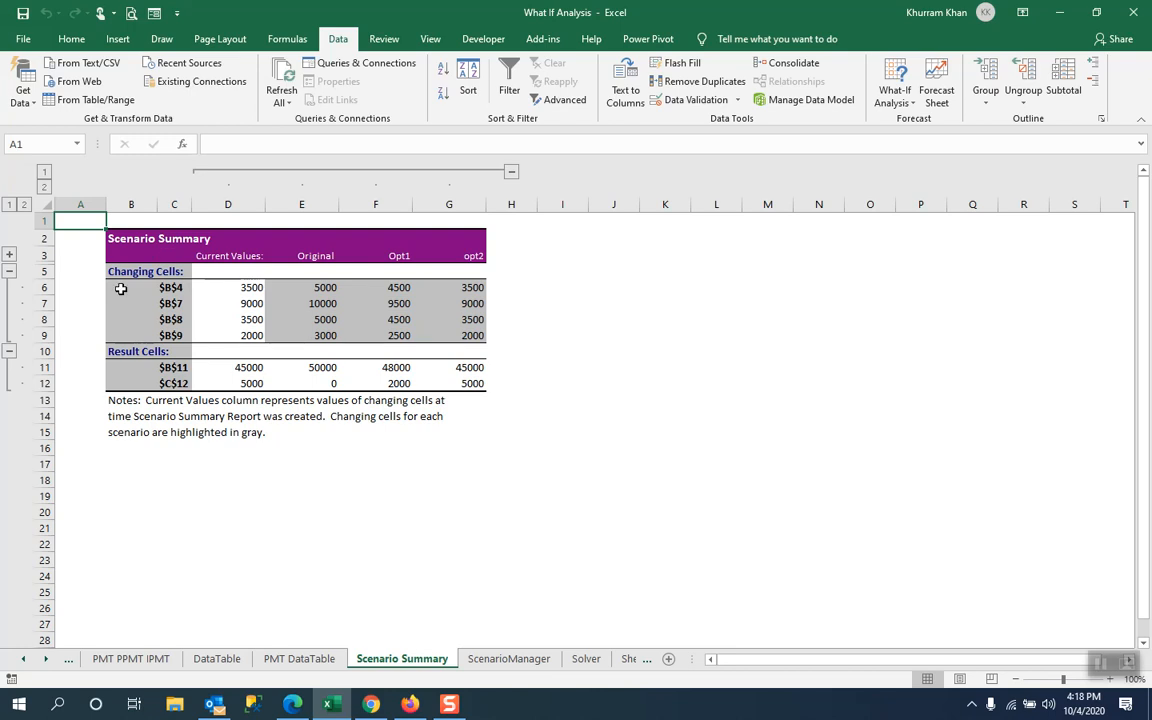
- Give the Fuel Bills amount in cell B4 of the ScenarioManager worksheet the name Fuel_Bills
left_click(507, 659)
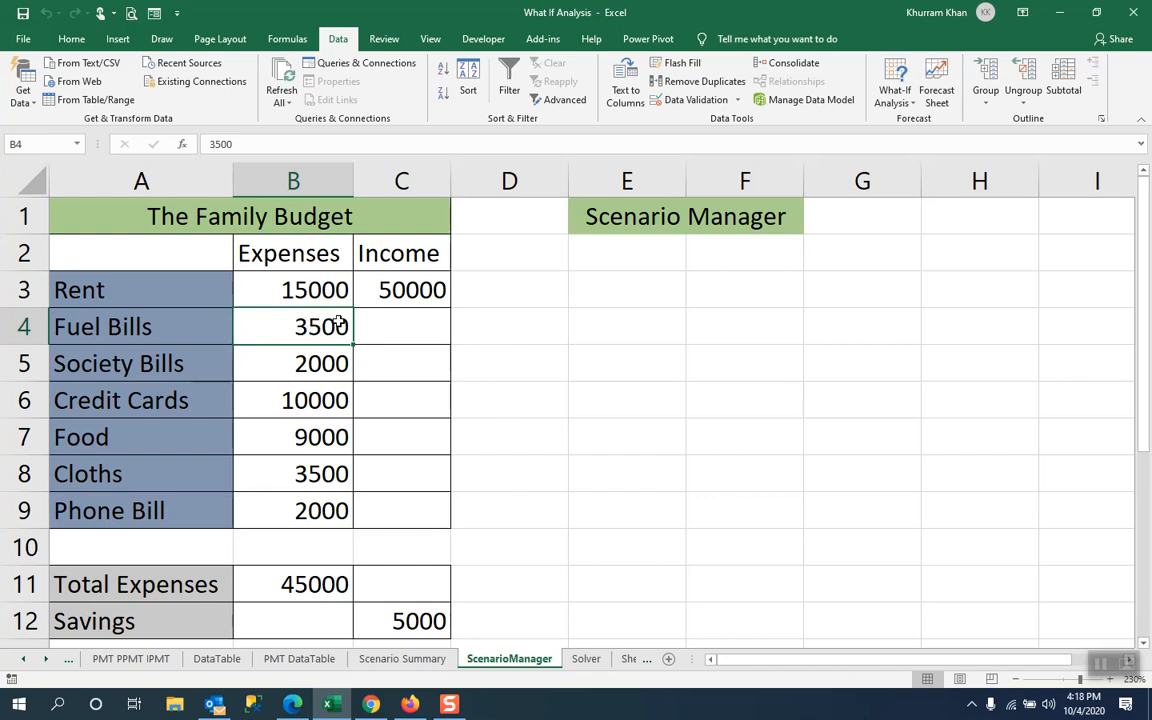
left_click(48, 146)
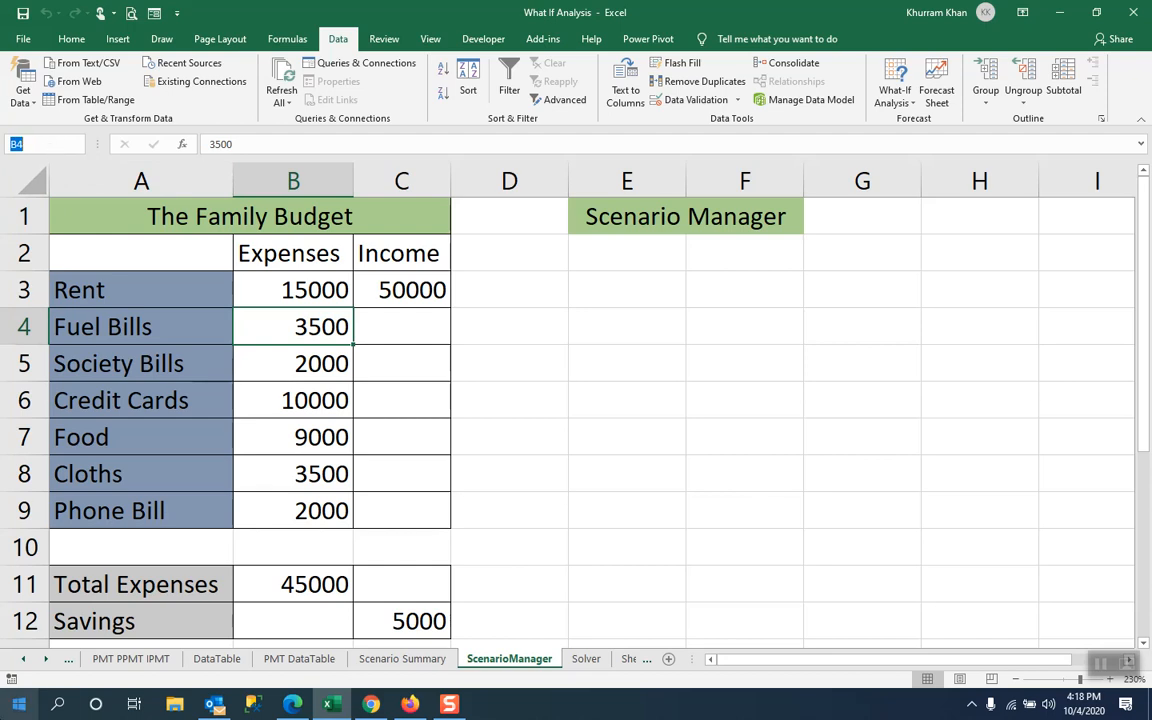
type("Fuel")
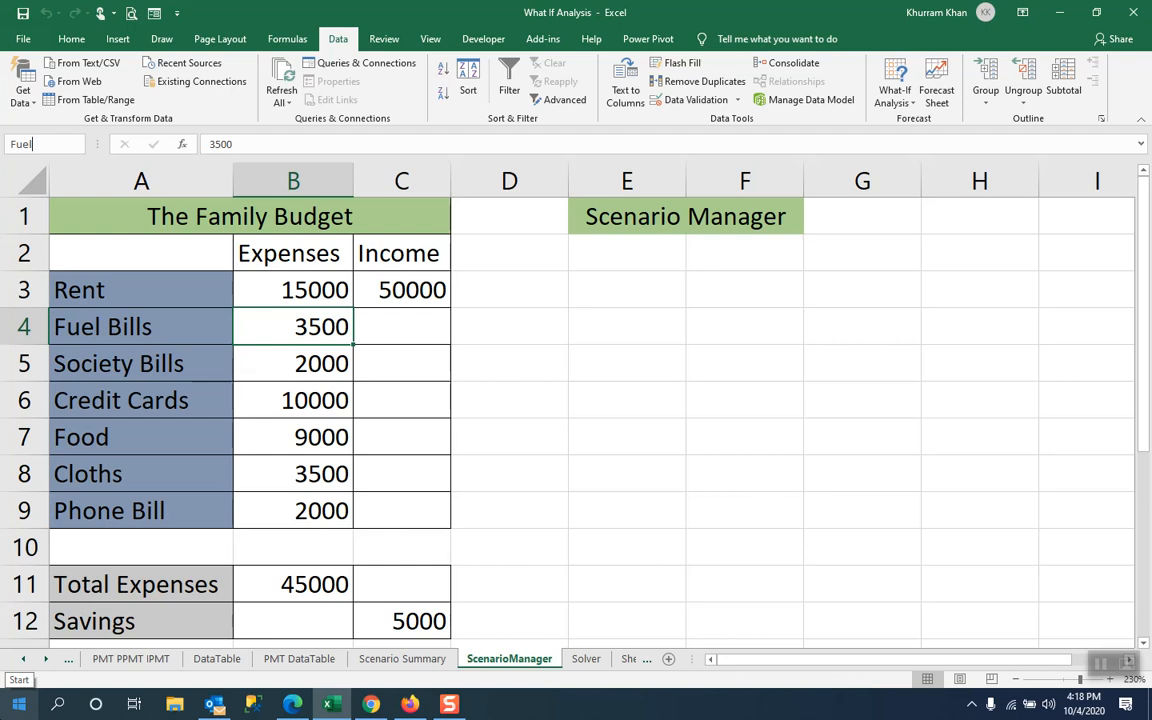
type("Bills")
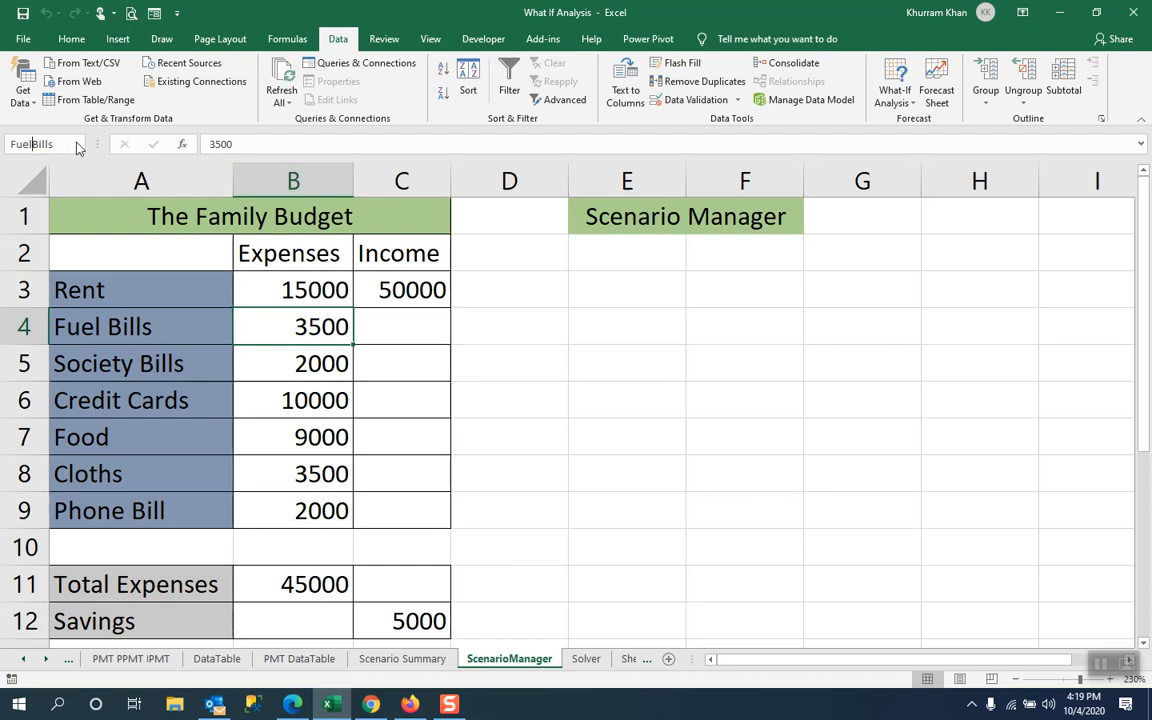
type("_")
key("Return")
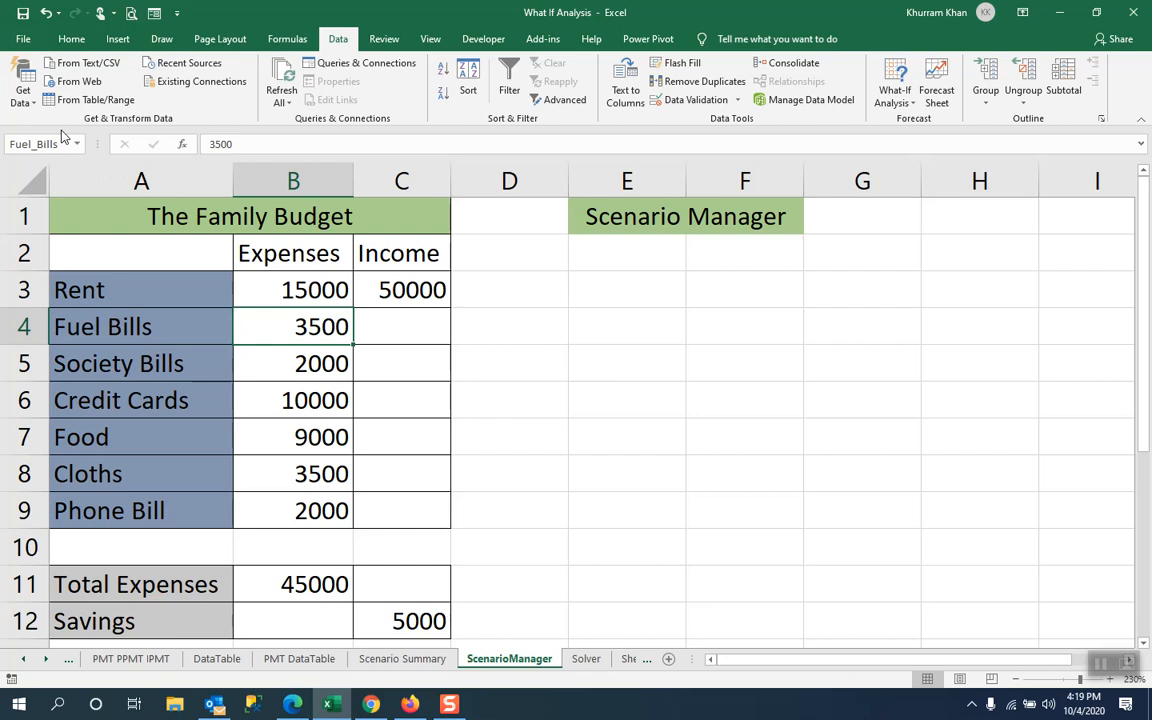
- Name the Food amount in cell B7 Food and the Cloths amount in cell B8 Cloth
left_click(316, 437)
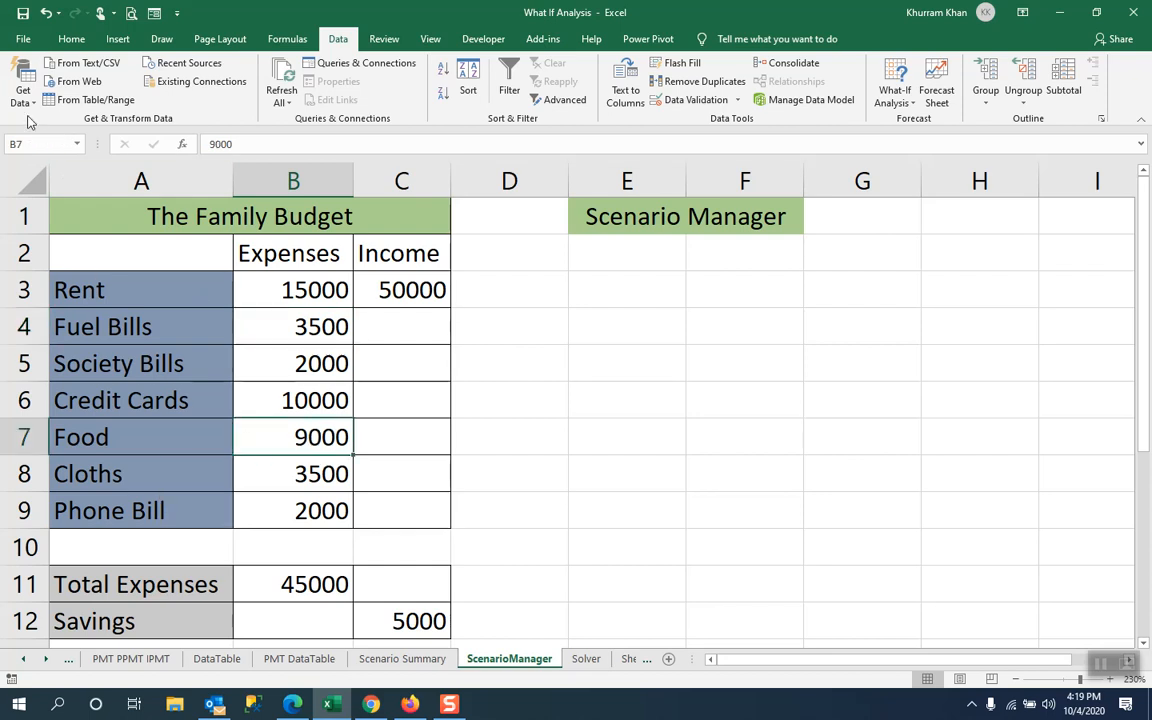
left_click(50, 144)
type("Food")
key("Down")
left_click(41, 142)
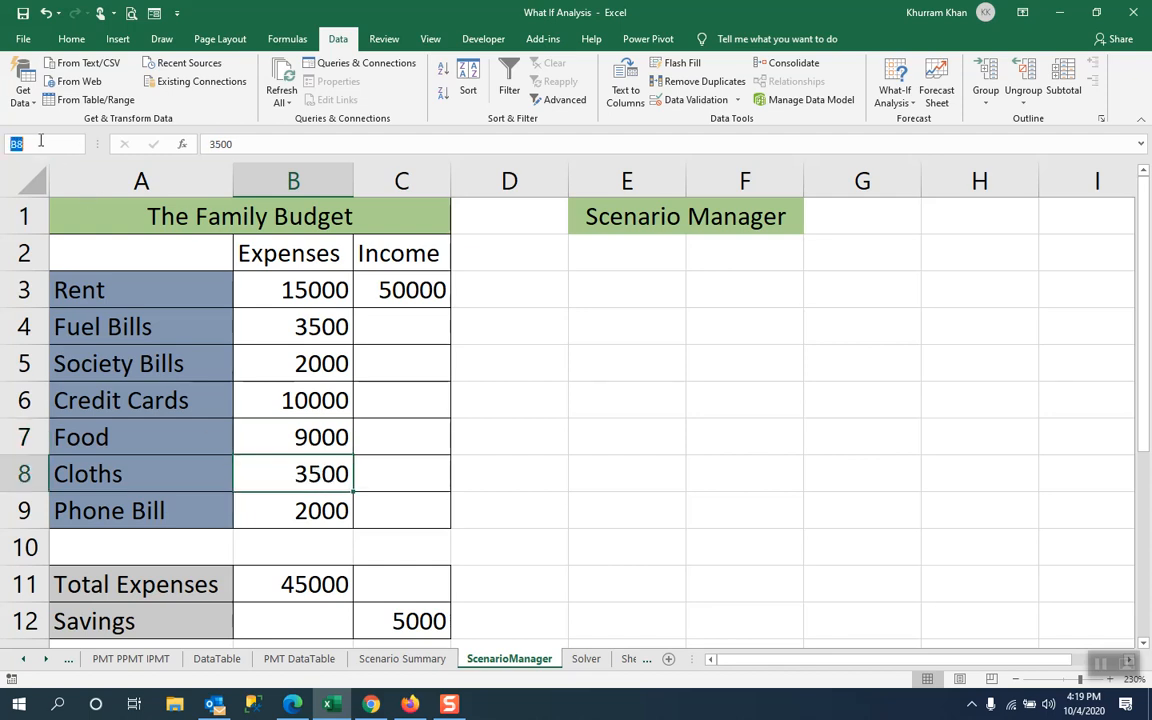
type("Cloth")
key("Return")
key("Return")
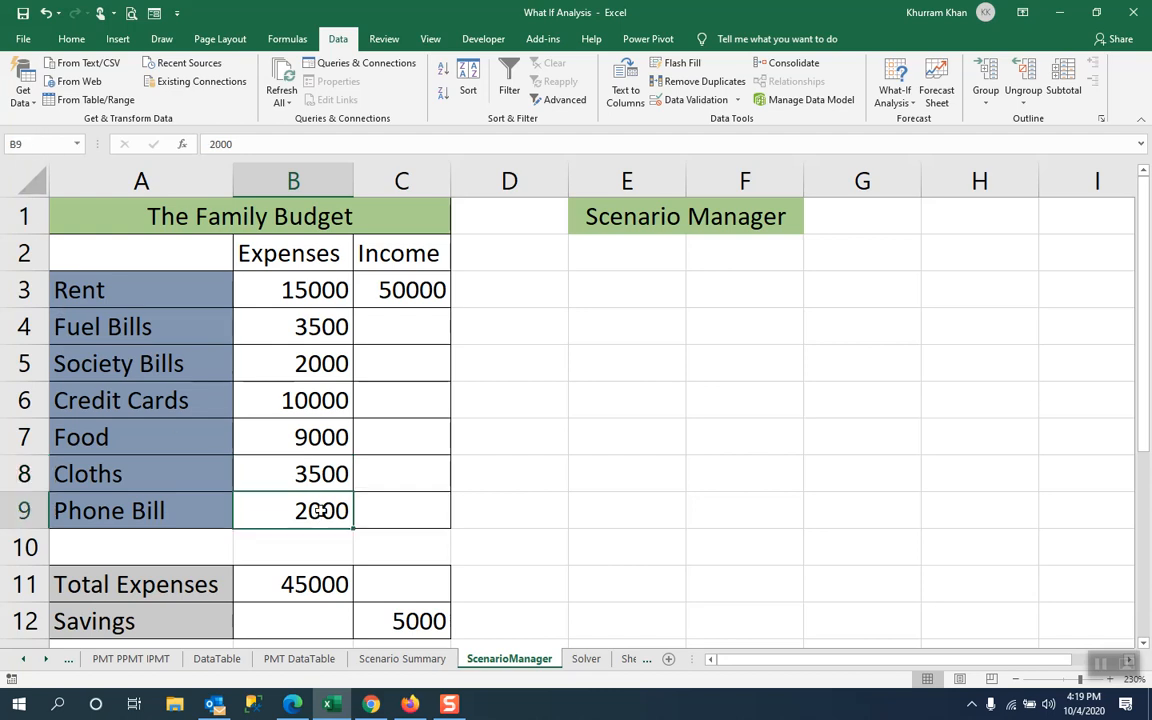
- Name the Phone Bill amount in cell B9 Phone_Bills
left_click(31, 145)
type("Phone_Bills")
key("Return")
- Try to give the Total Expenses cell B11 the name "All Expenses"
left_click(290, 584)
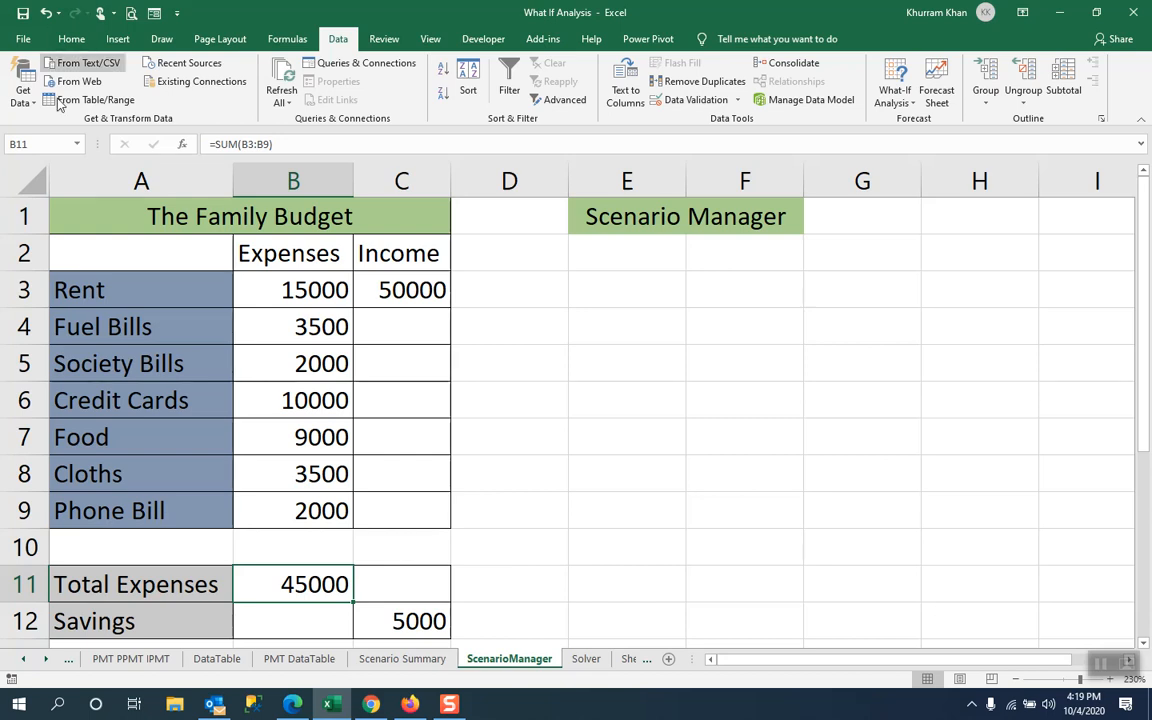
left_click(47, 145)
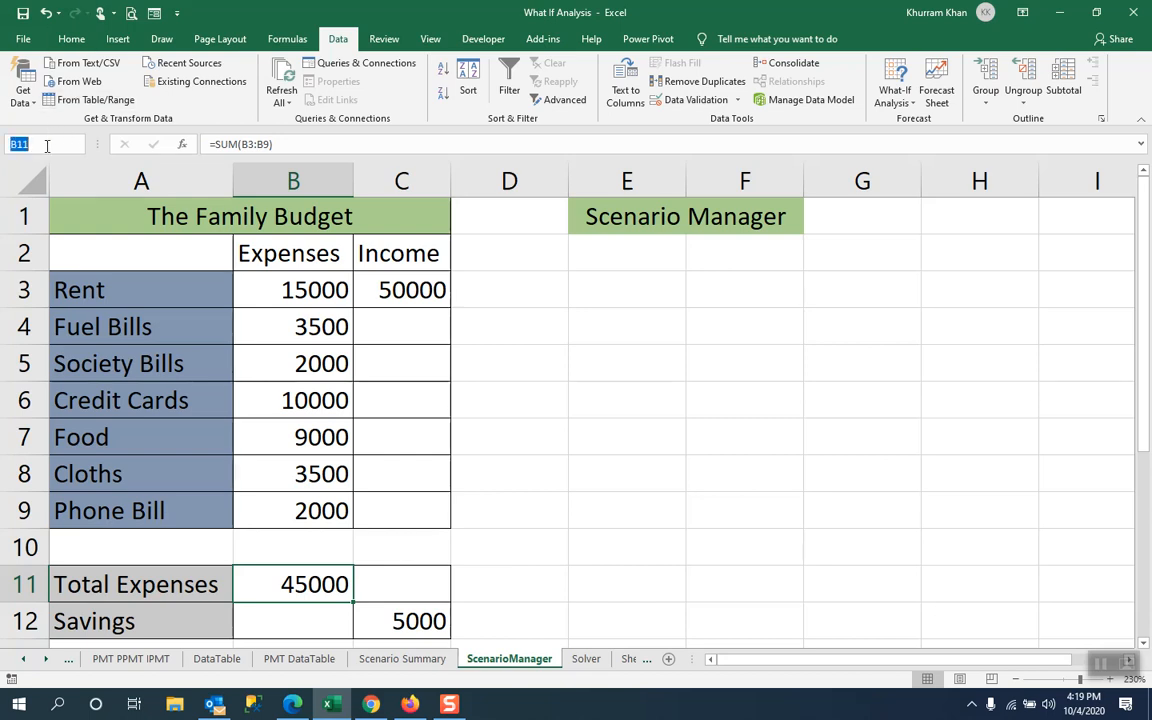
type("A")
type("ll Expenses")
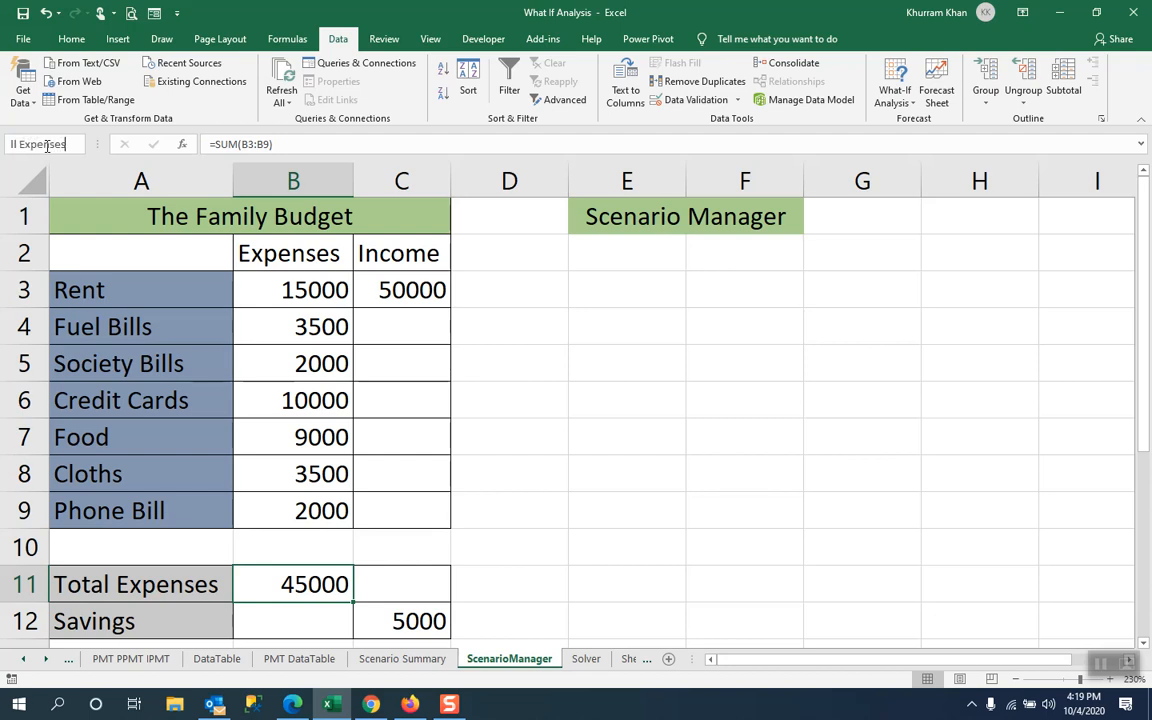
key("Return")
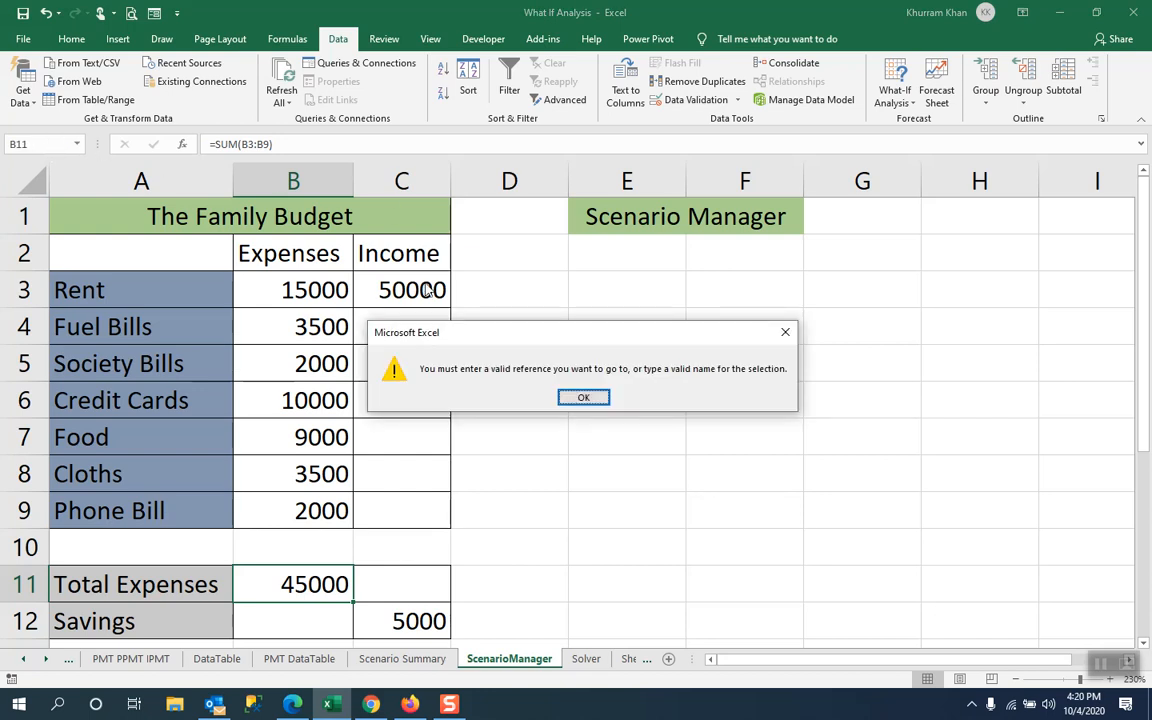
left_click(597, 400)
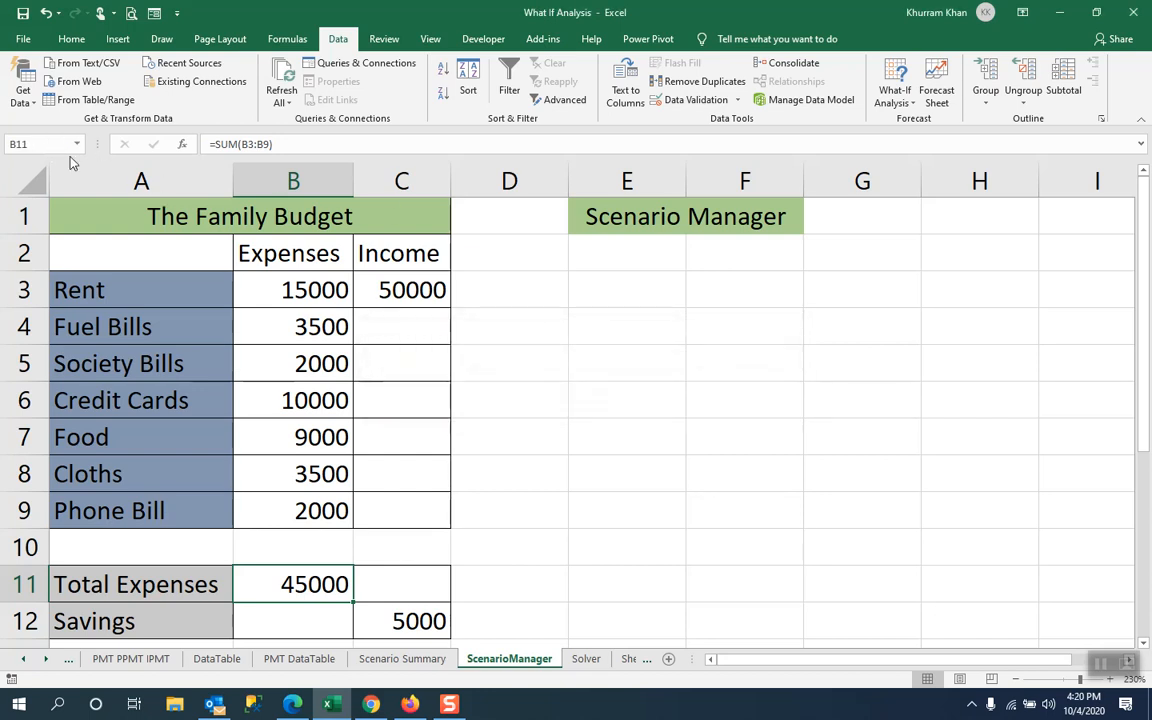
- Name the Total Expenses amount in cell B11 Expenses
left_click(43, 140)
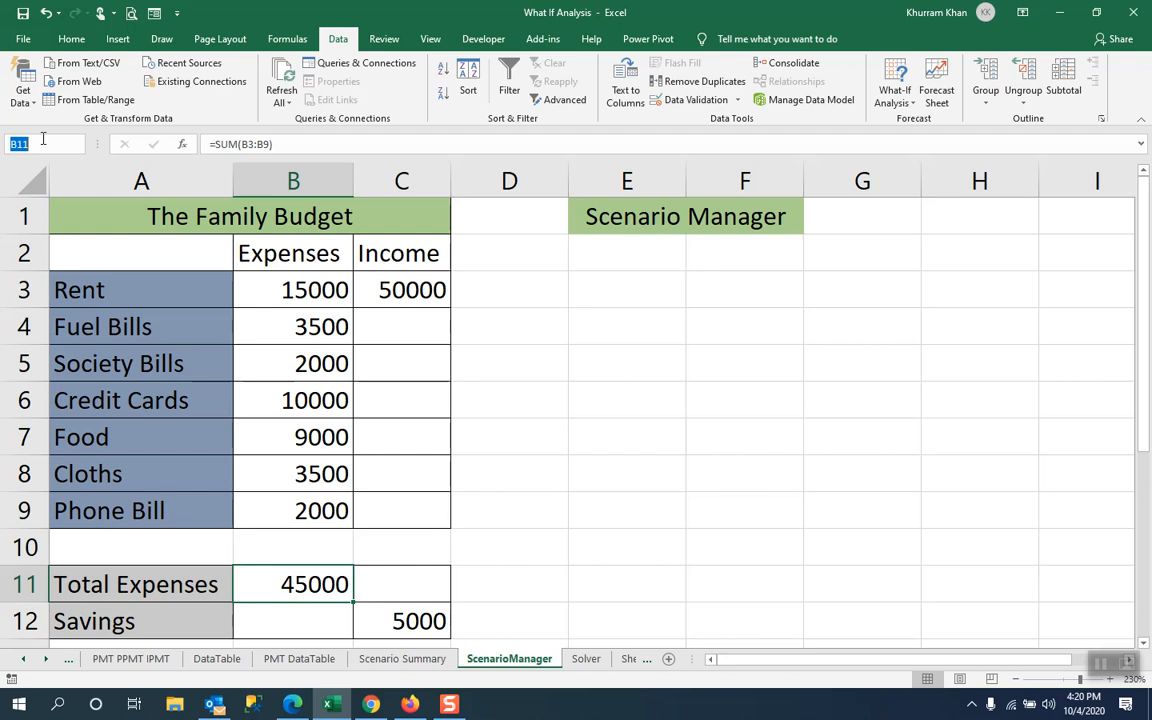
type("Expenses")
key("Return")
- Name the Savings amount in cell C12 Savings
left_click(427, 621)
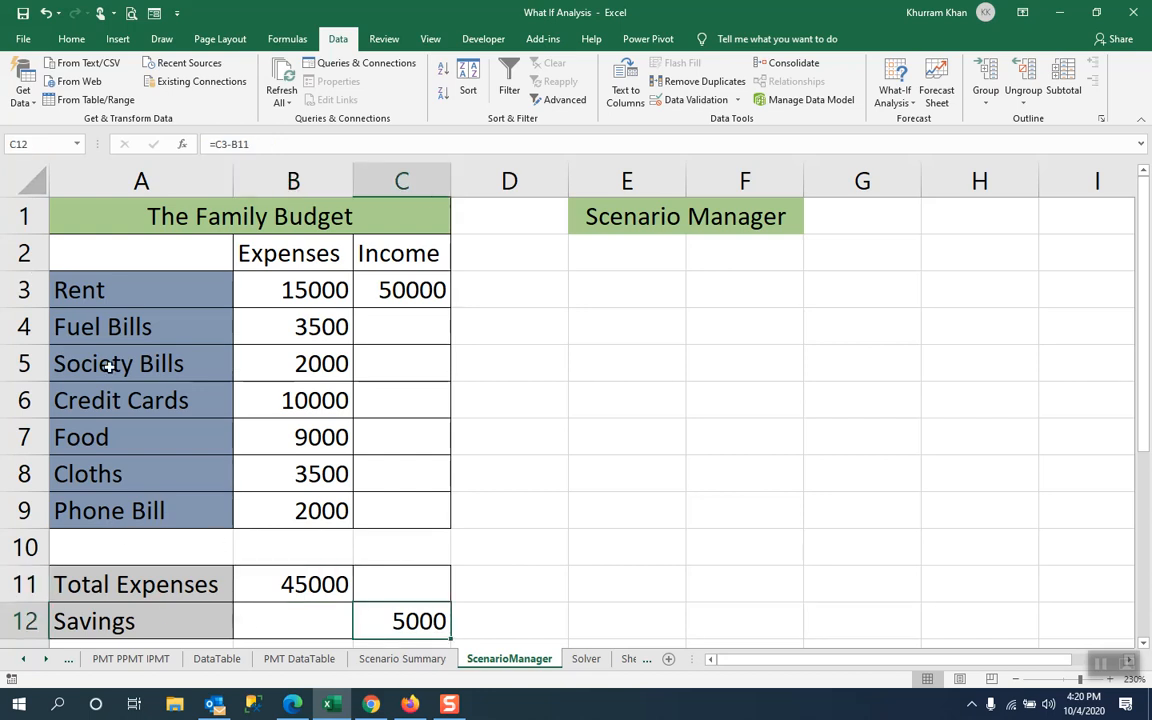
left_click(40, 146)
type("Savings")
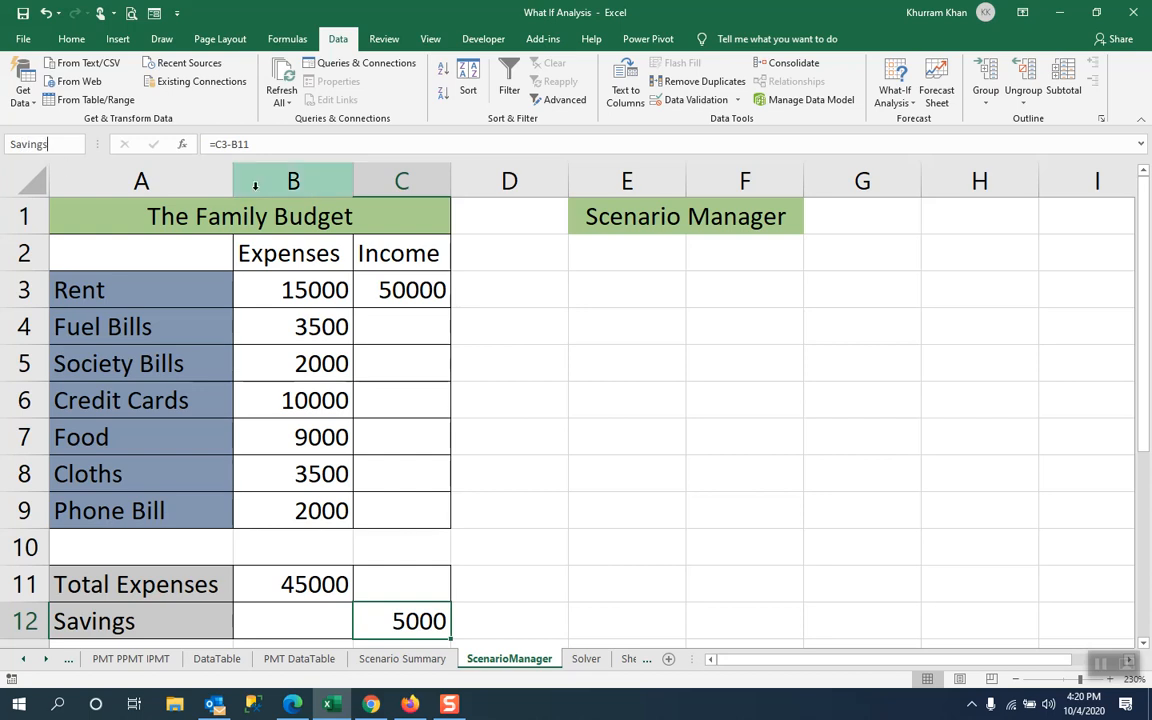
key("Return")
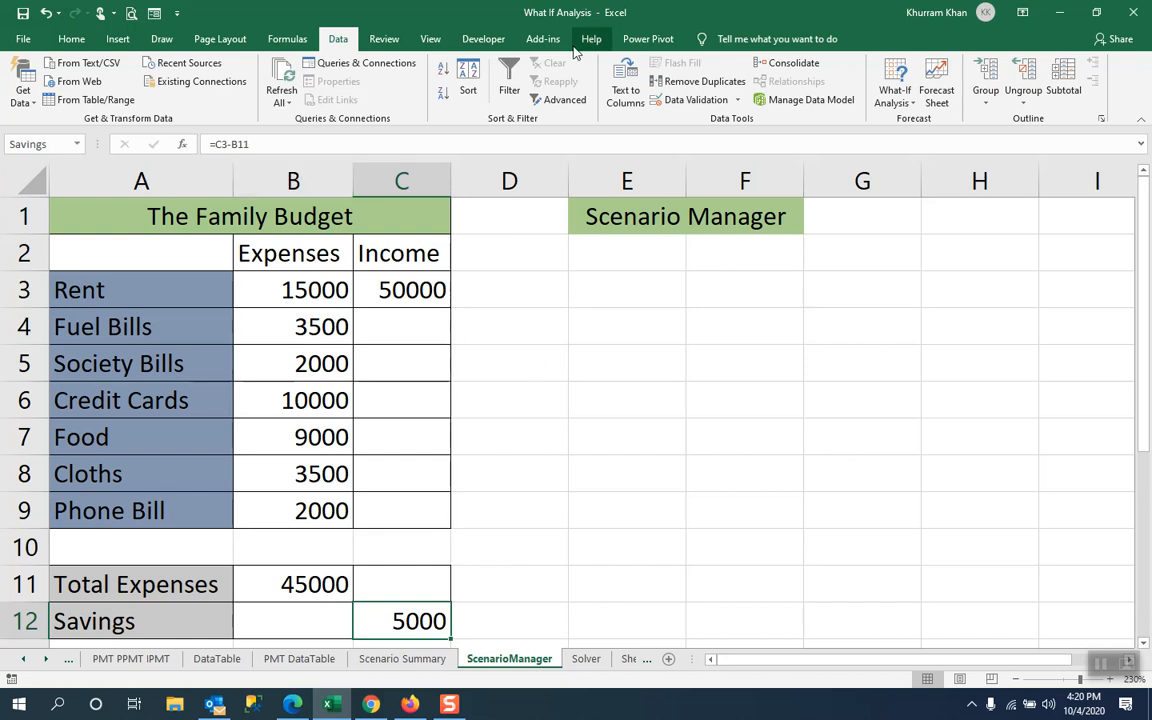
- Apply the Original scenario to the family budget with Scenario Manager
left_click(903, 107)
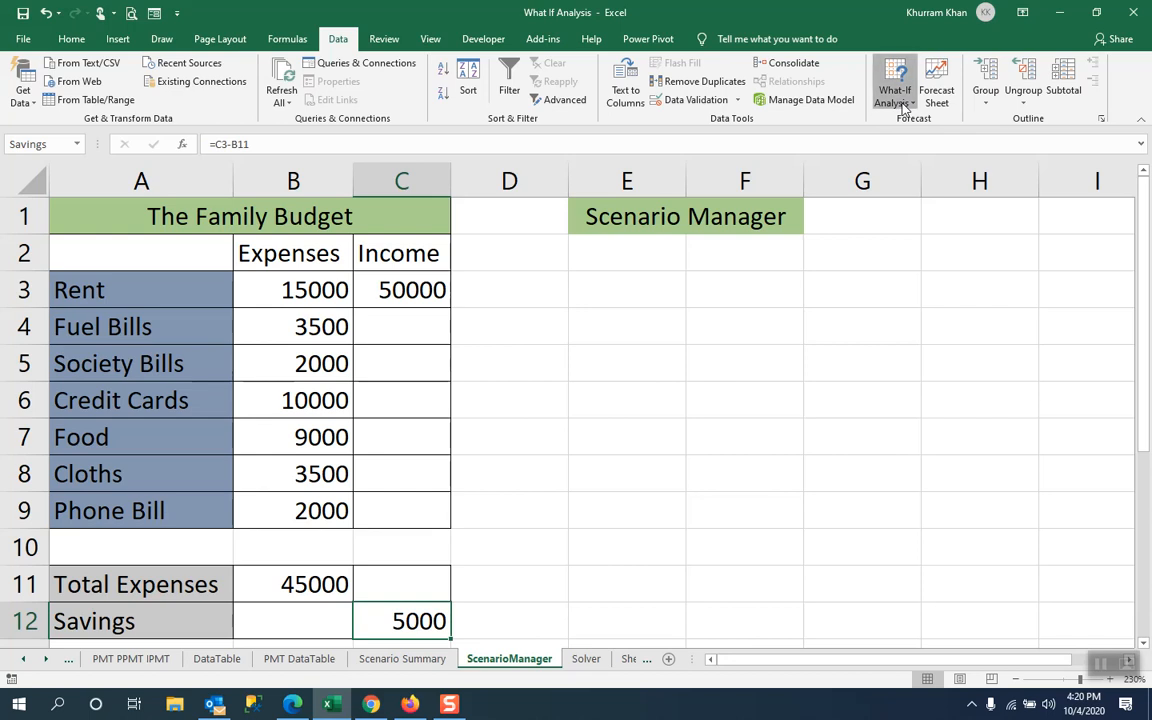
left_click(913, 121)
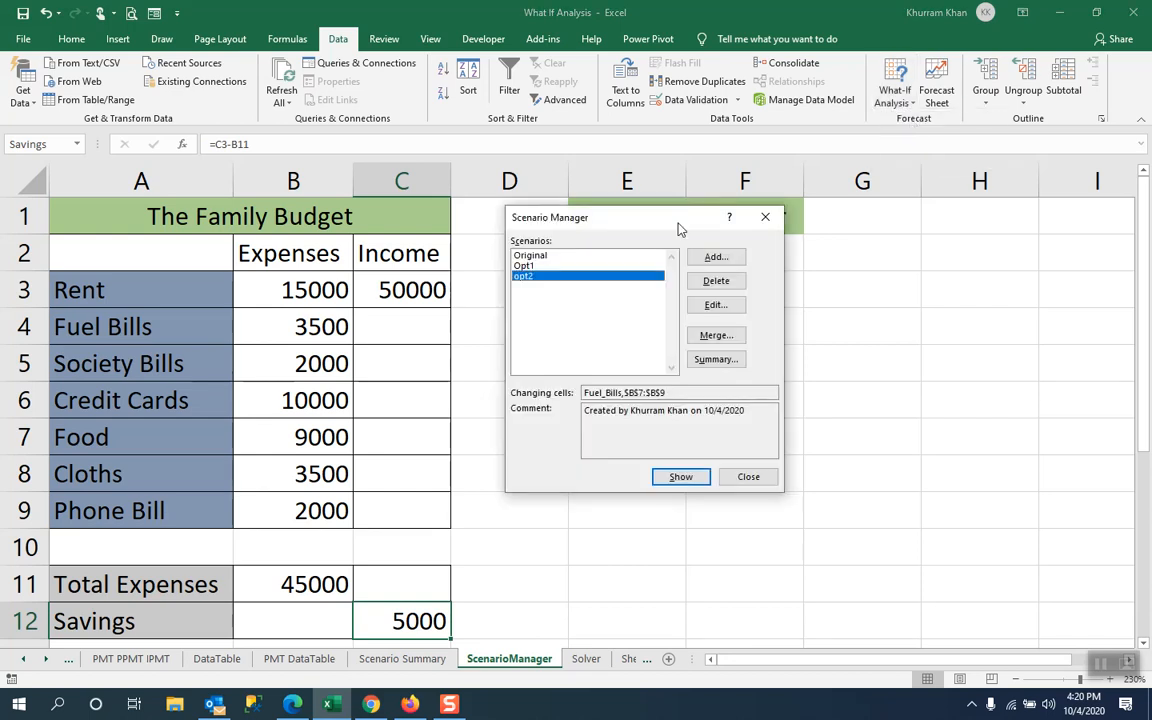
left_click(521, 257)
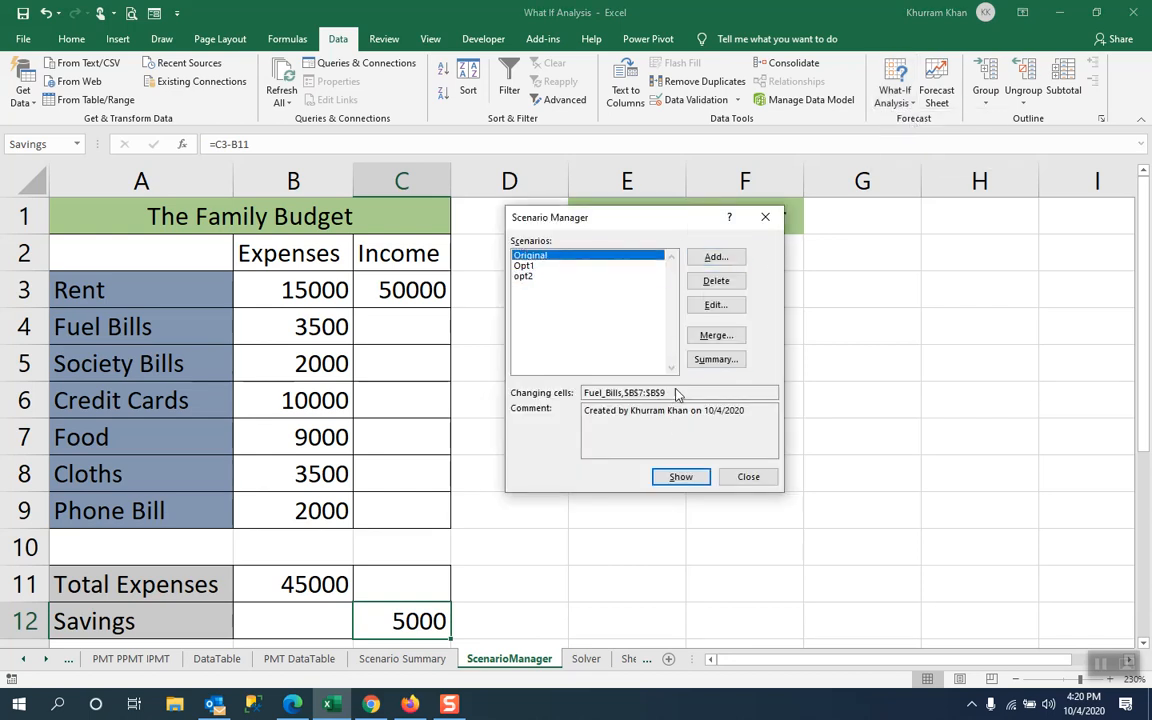
left_click(662, 480)
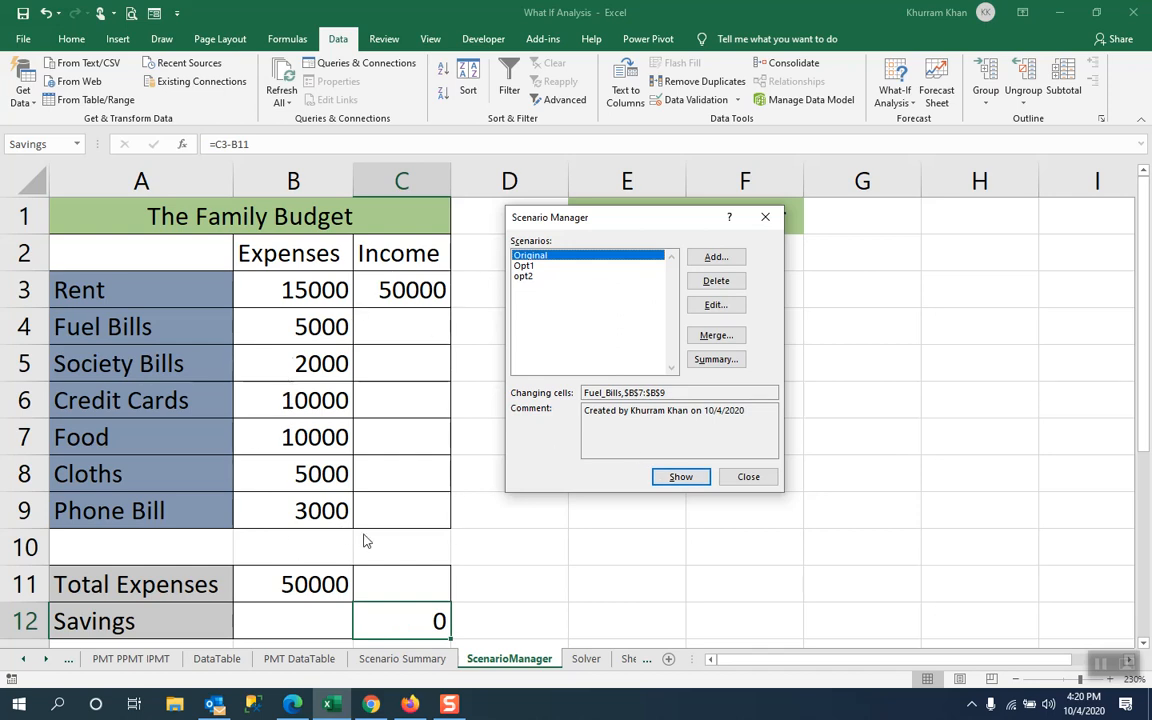
- Generate a Scenario summary report of the budget scenarios with B11 and C12 as the result cells
left_click(710, 359)
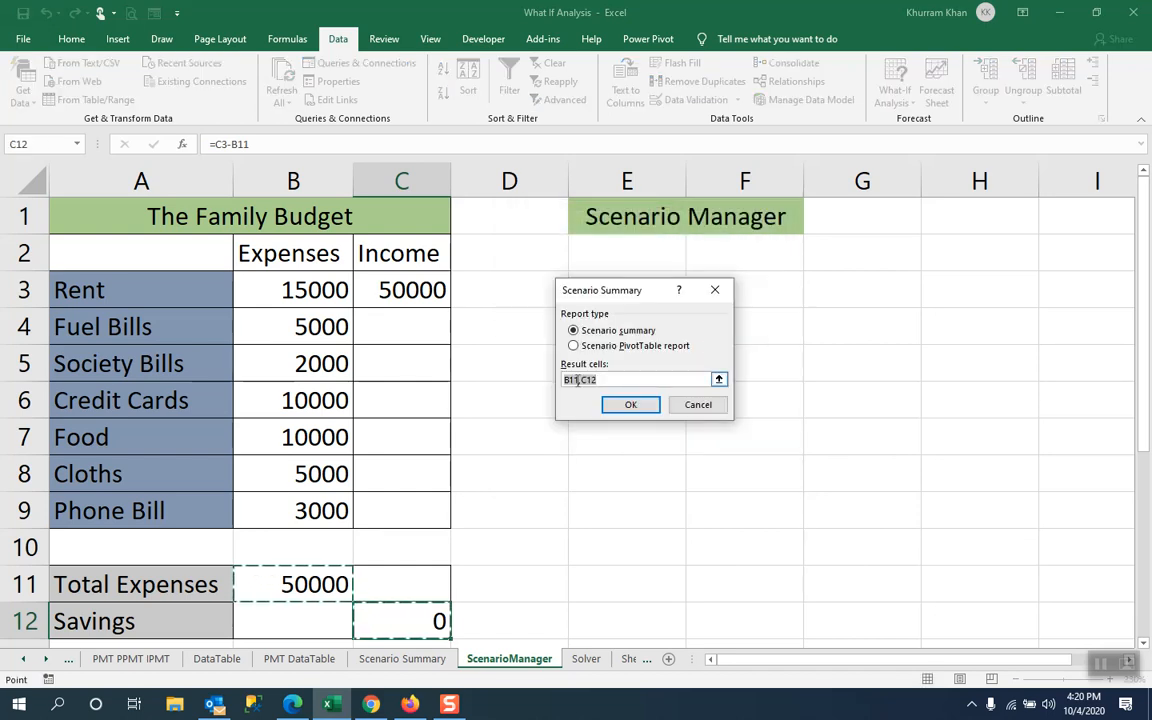
left_click(621, 408)
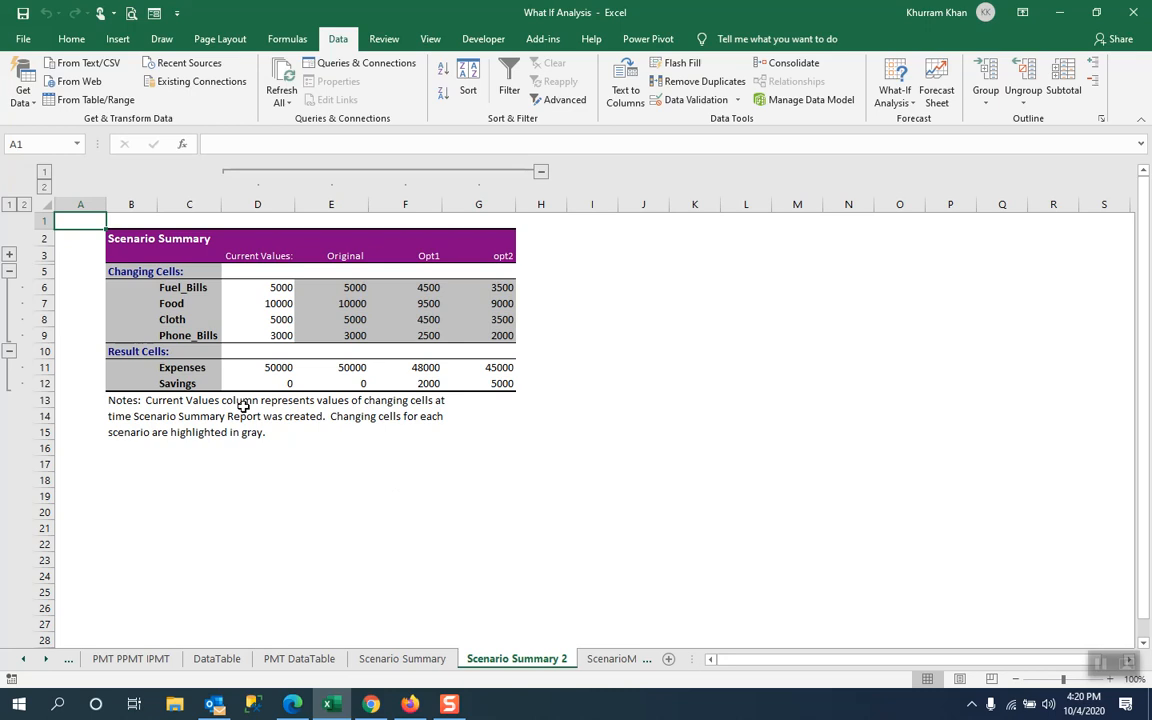
left_click(1108, 683)
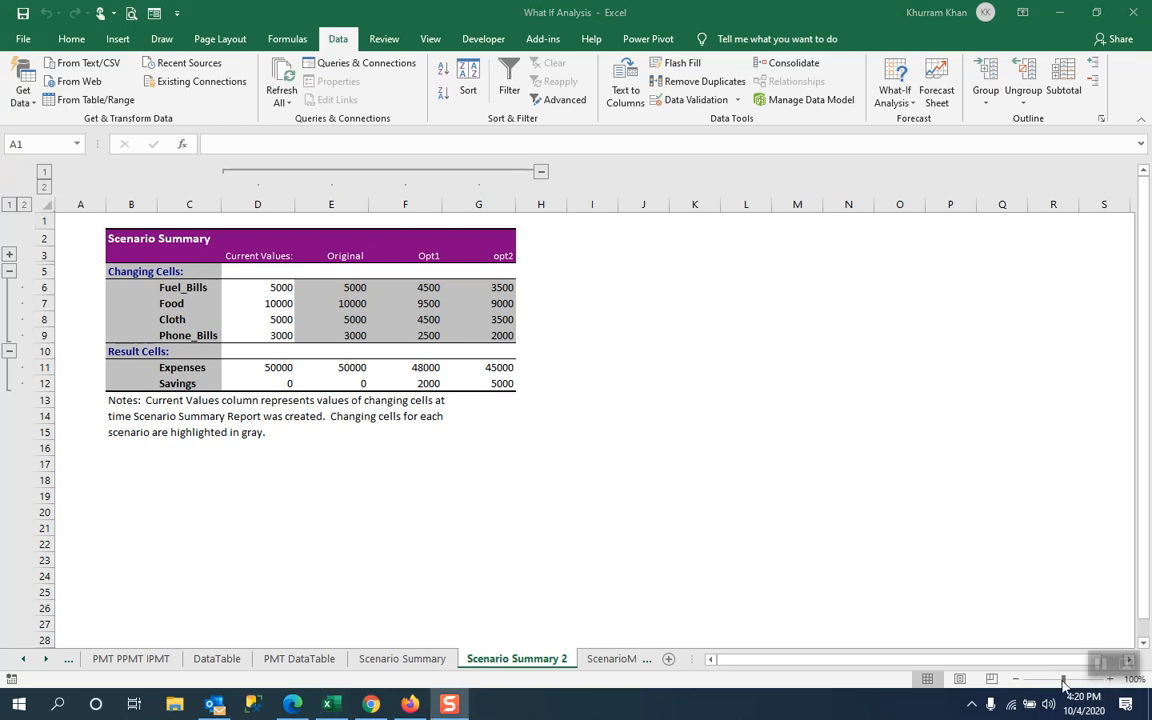
left_click(1068, 685)
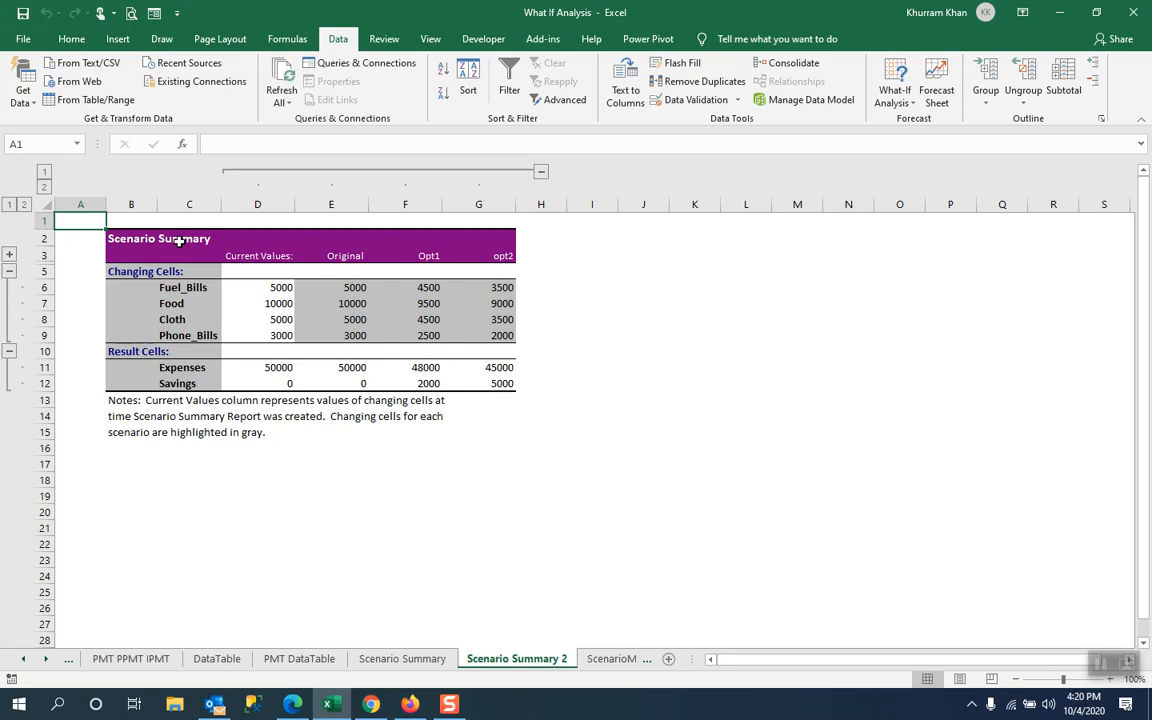